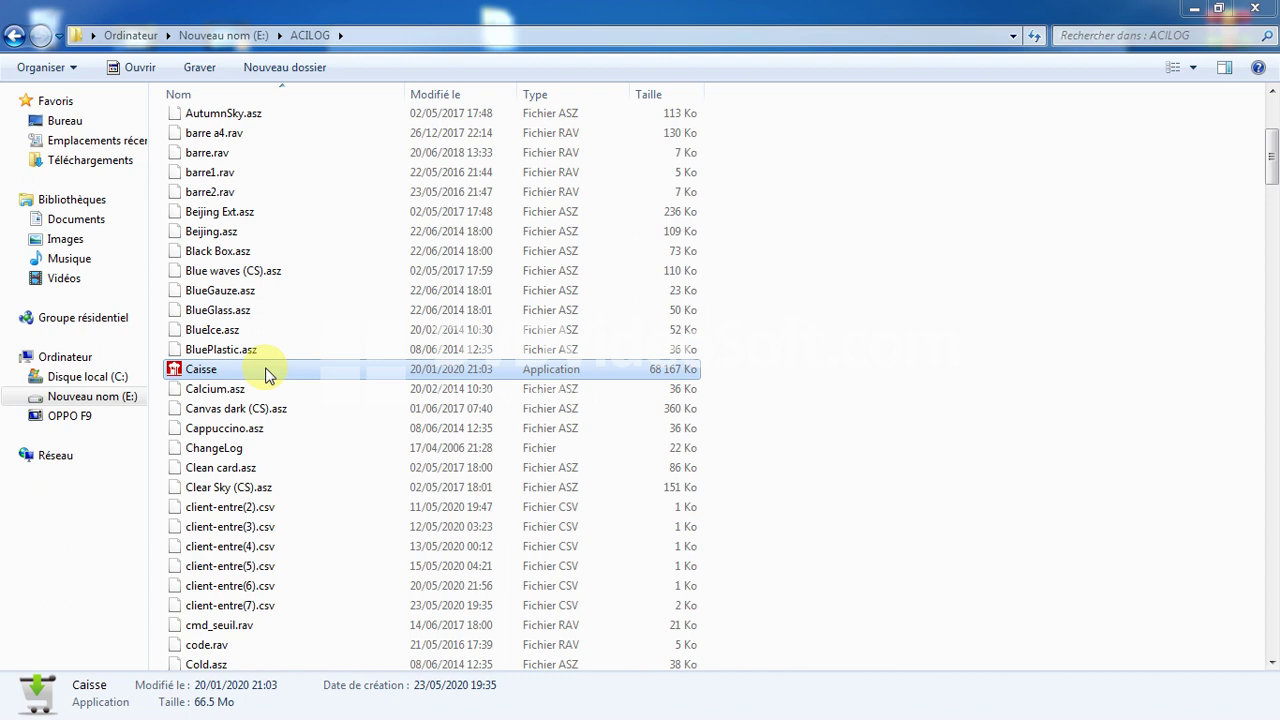
# Start the Caisse V 16.2 application from the ACILOG folder.
pyautogui.doubleClick(265, 372)
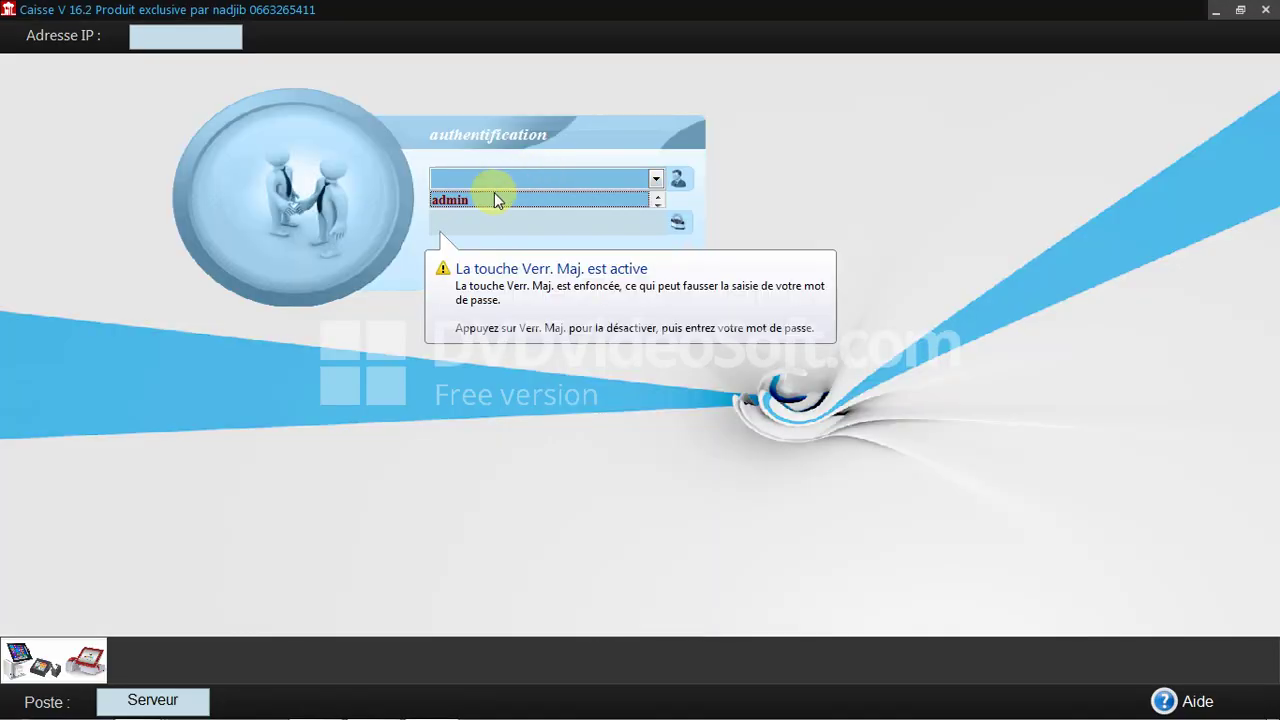
# Log in to Caisse as the admin user with the account password.
pyautogui.click(494, 197)
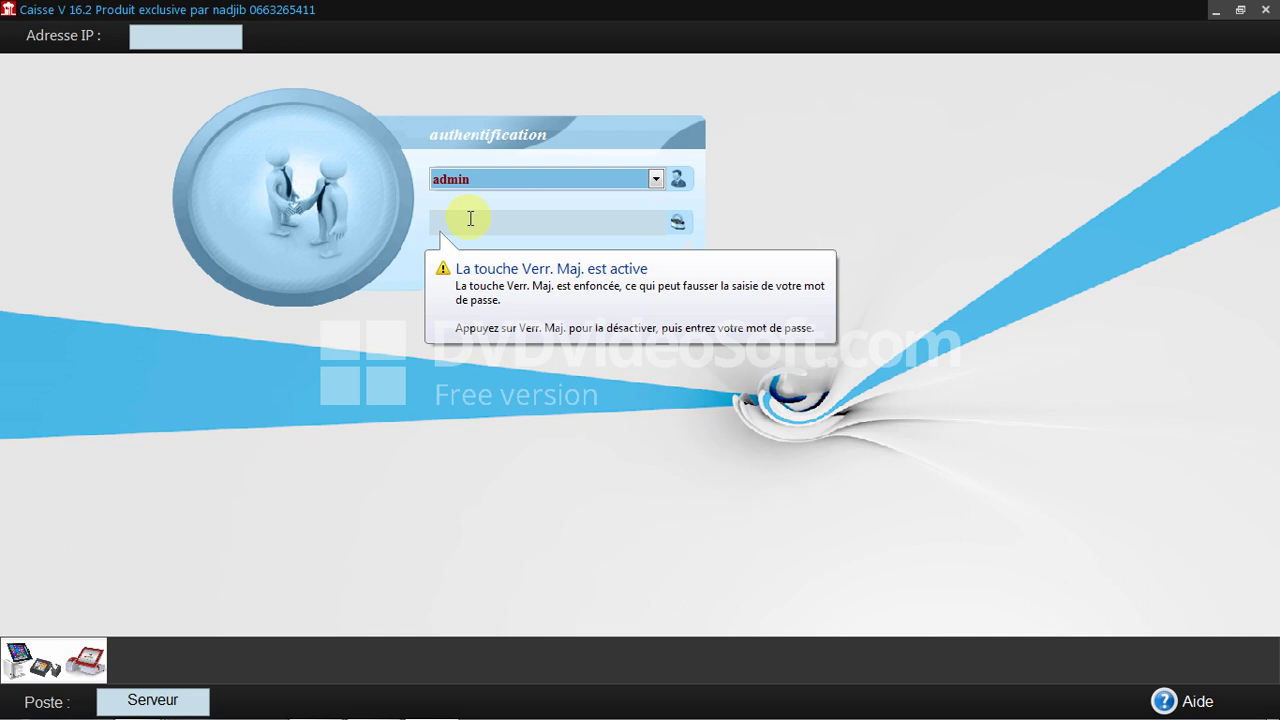
pyautogui.write('a')
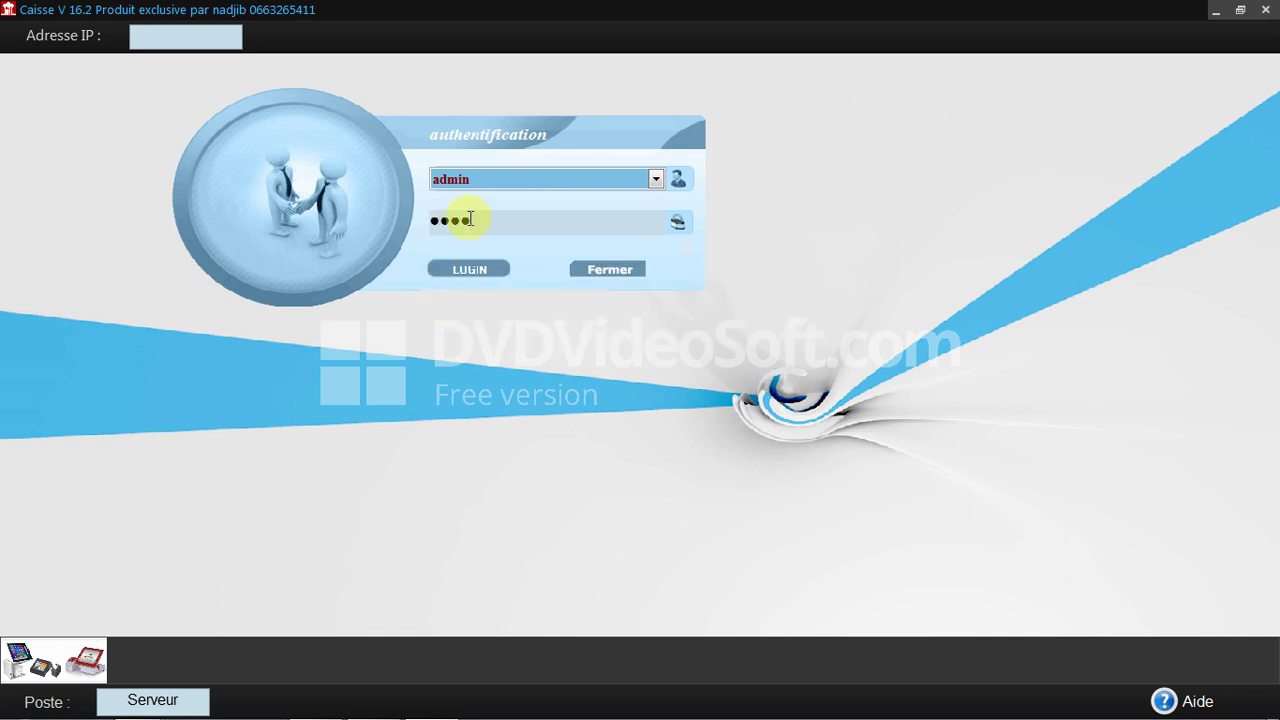
pyautogui.press('Return')
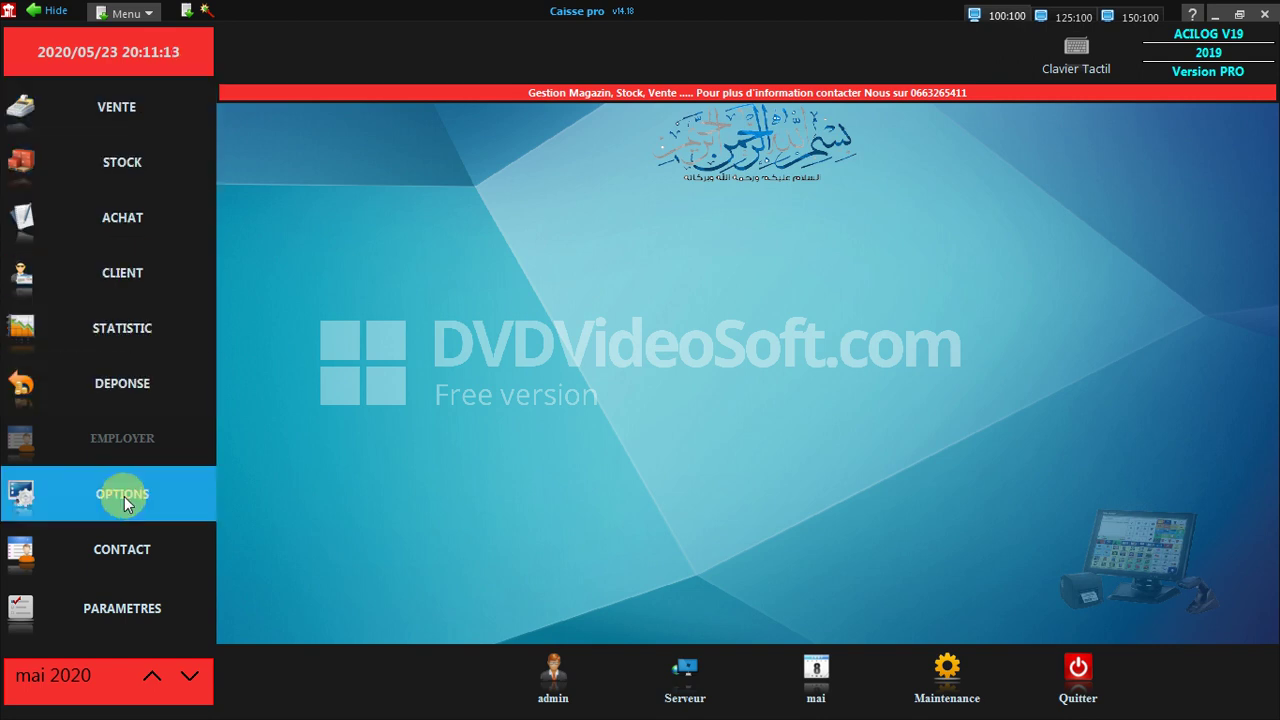
# In PARAMETRES, switch the language to Arabic and back to French, then open VENTE.
pyautogui.click(118, 608)
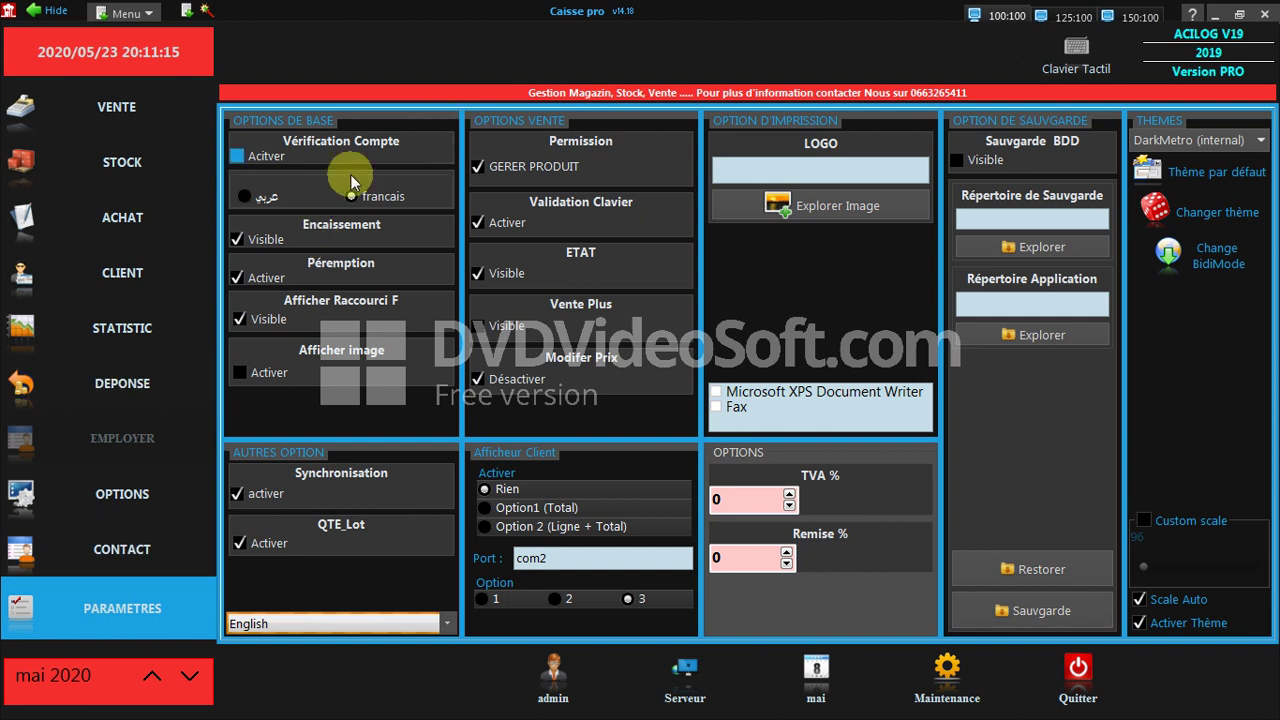
pyautogui.click(267, 197)
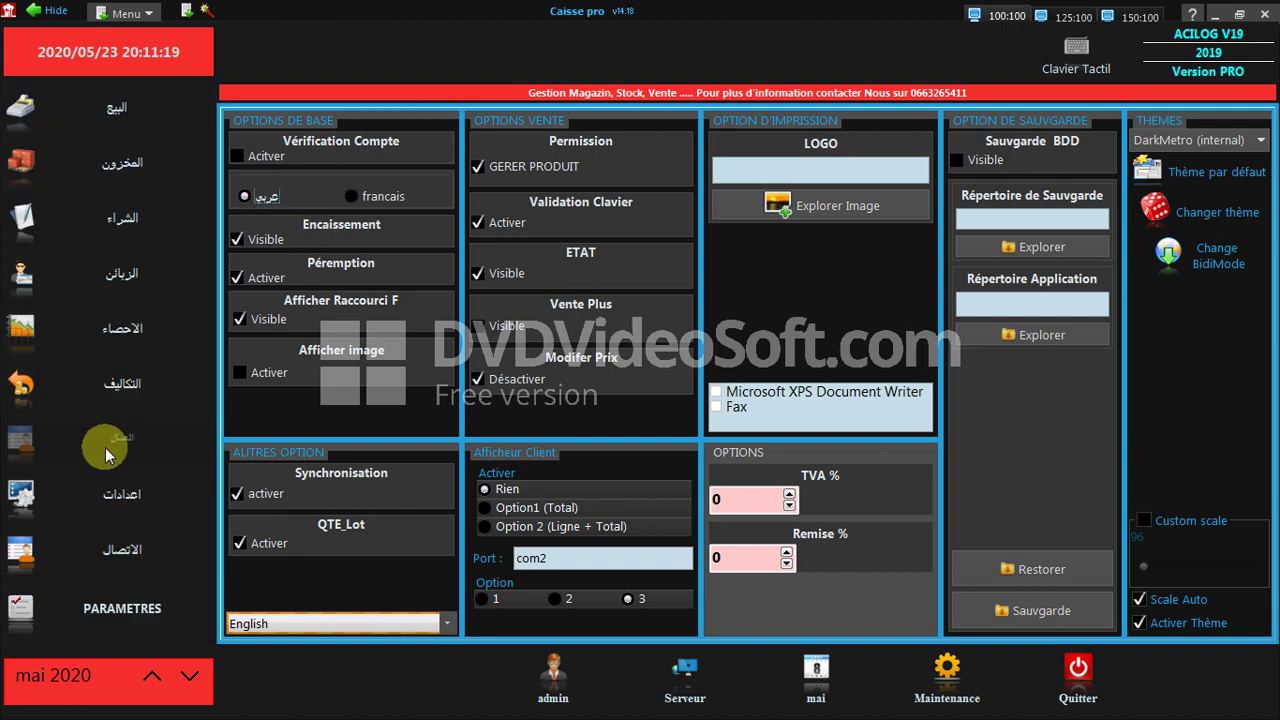
pyautogui.click(352, 197)
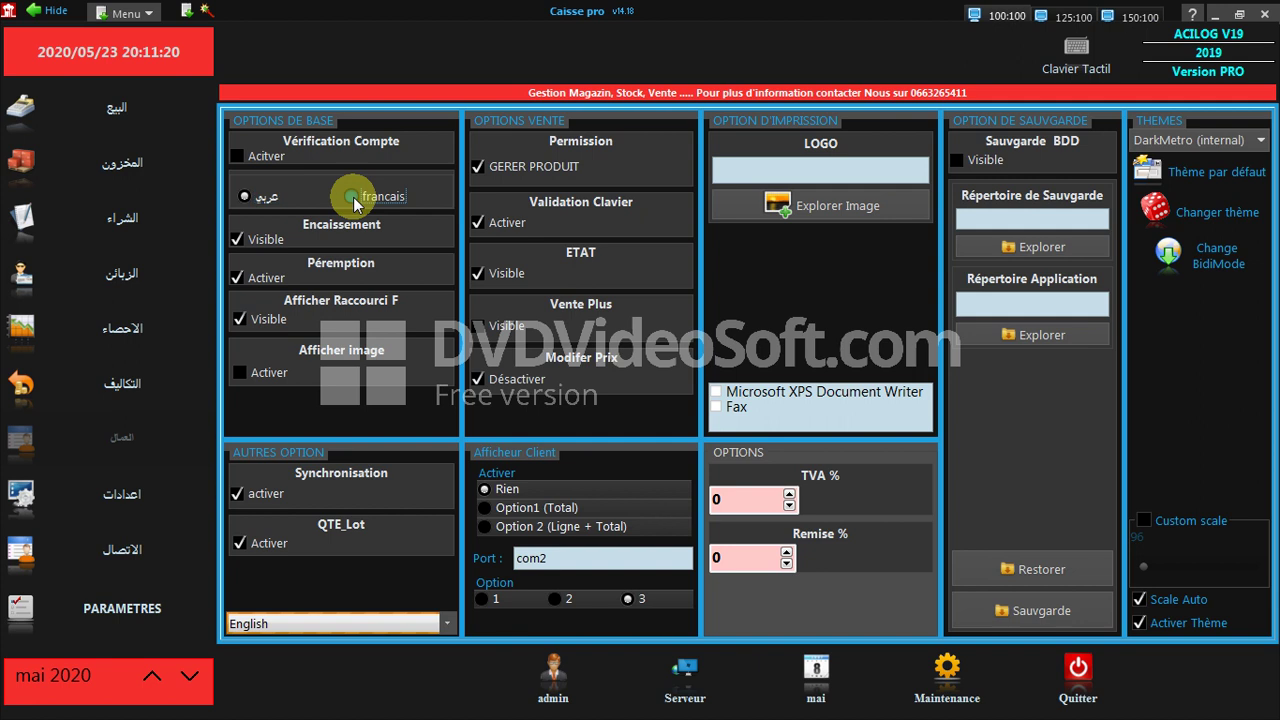
pyautogui.click(130, 97)
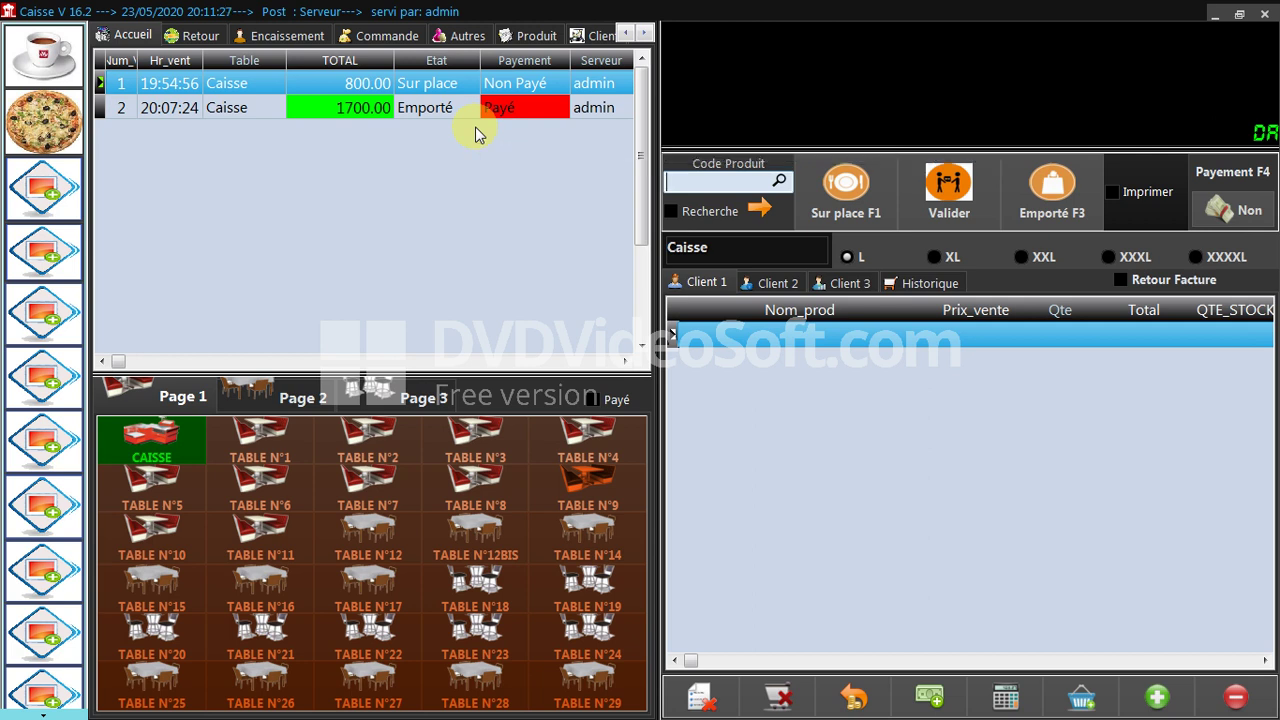
# Widen the tickets and tables area and turn on Imprimer ticket printing.
pyautogui.click(712, 180)
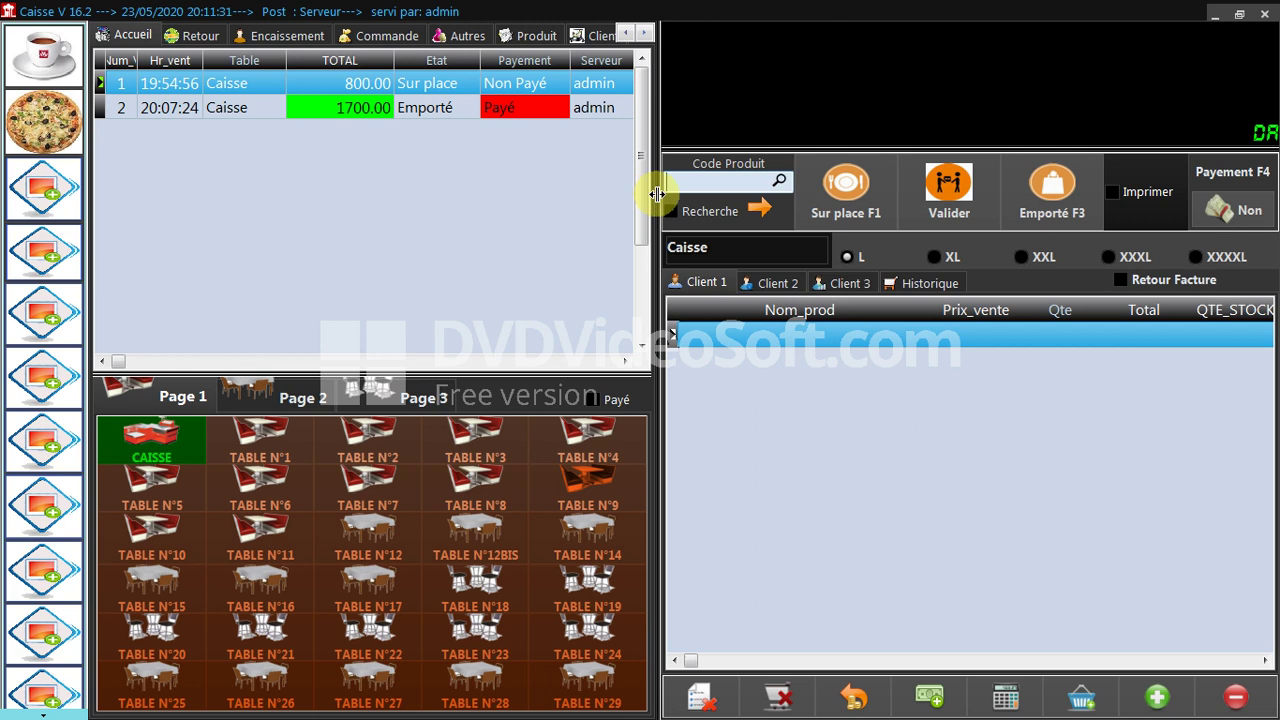
pyautogui.moveTo(657, 194); pyautogui.dragTo(709, 194)
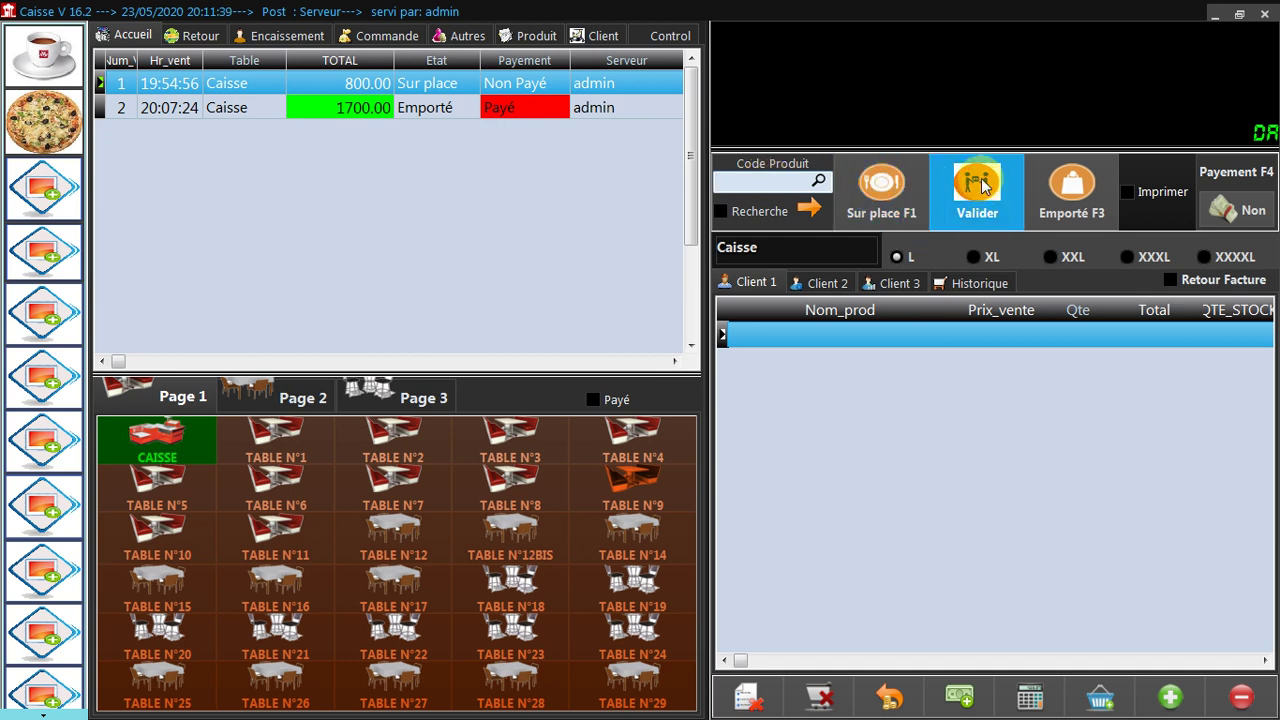
pyautogui.click(1163, 191)
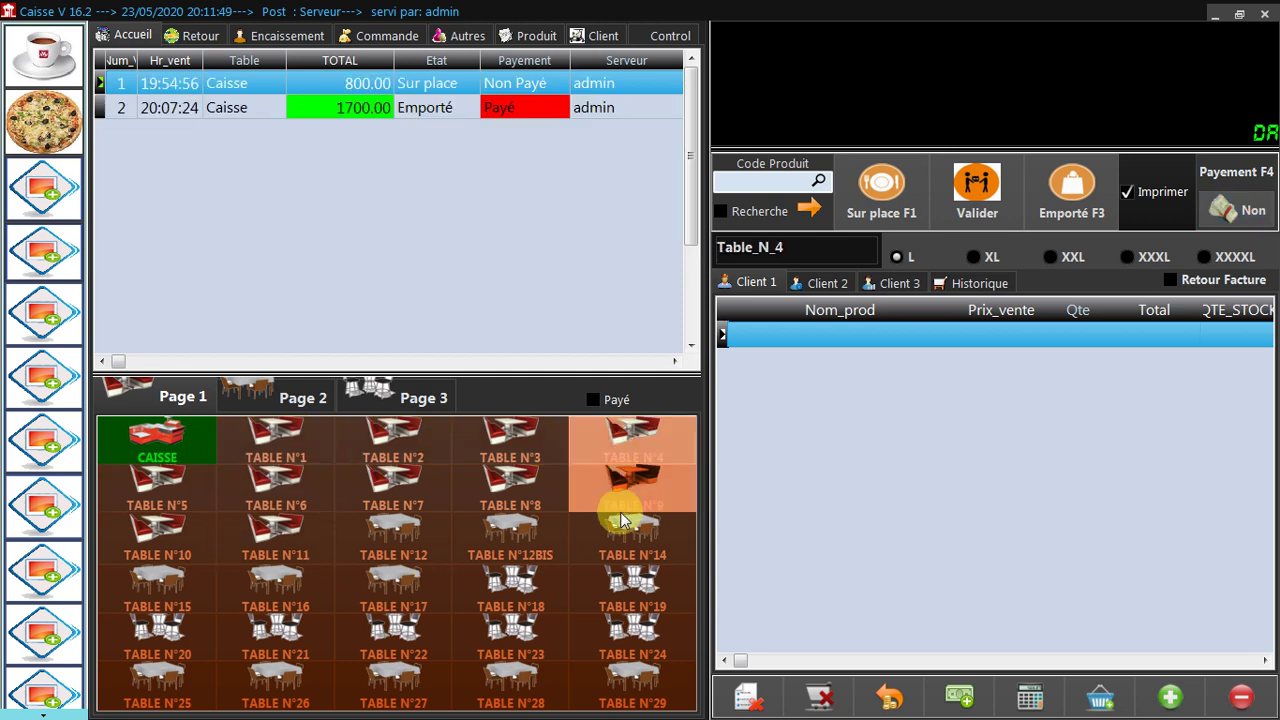
# Select TABLE N°1, check its client orders, and show its sales history.
pyautogui.click(423, 390)
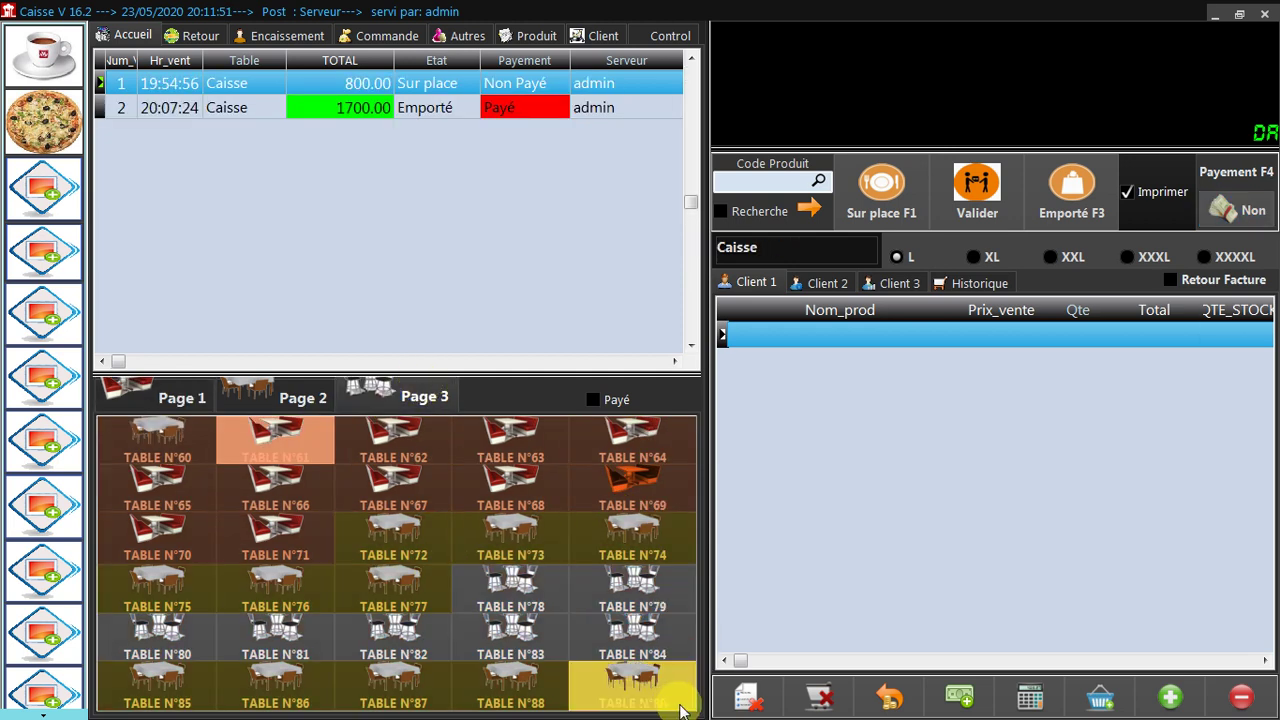
pyautogui.click(143, 393)
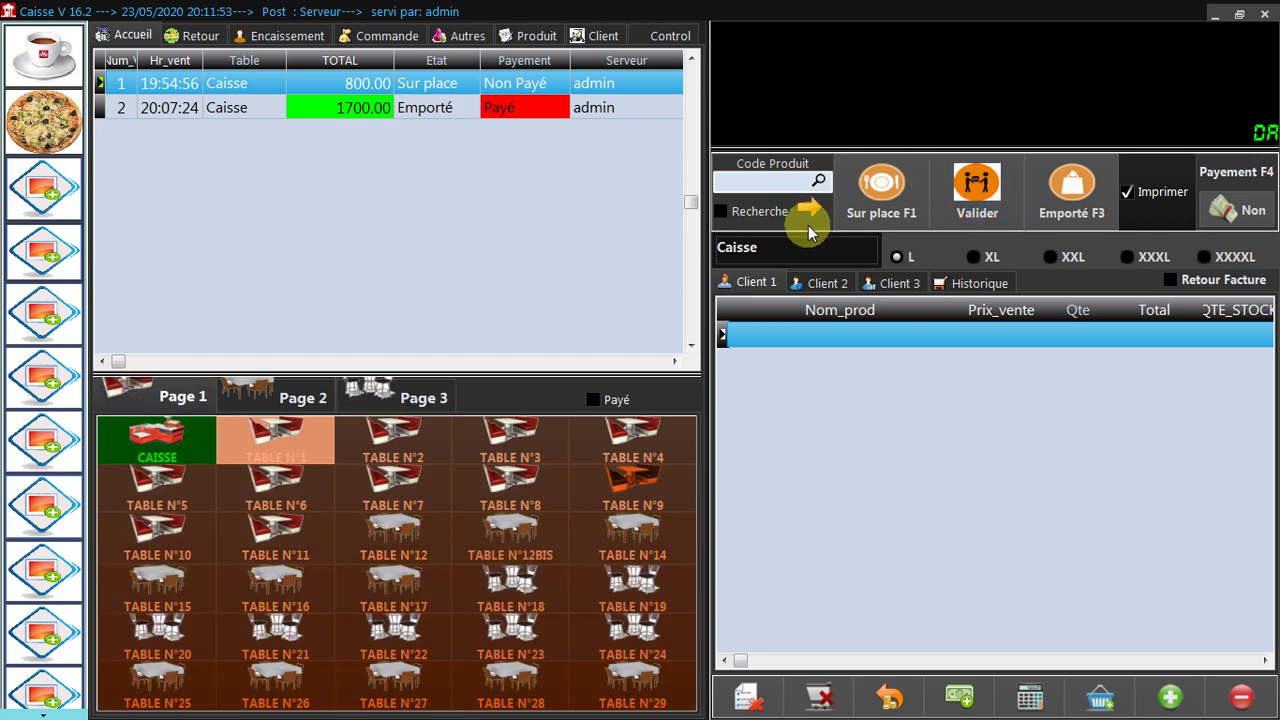
pyautogui.click(250, 455)
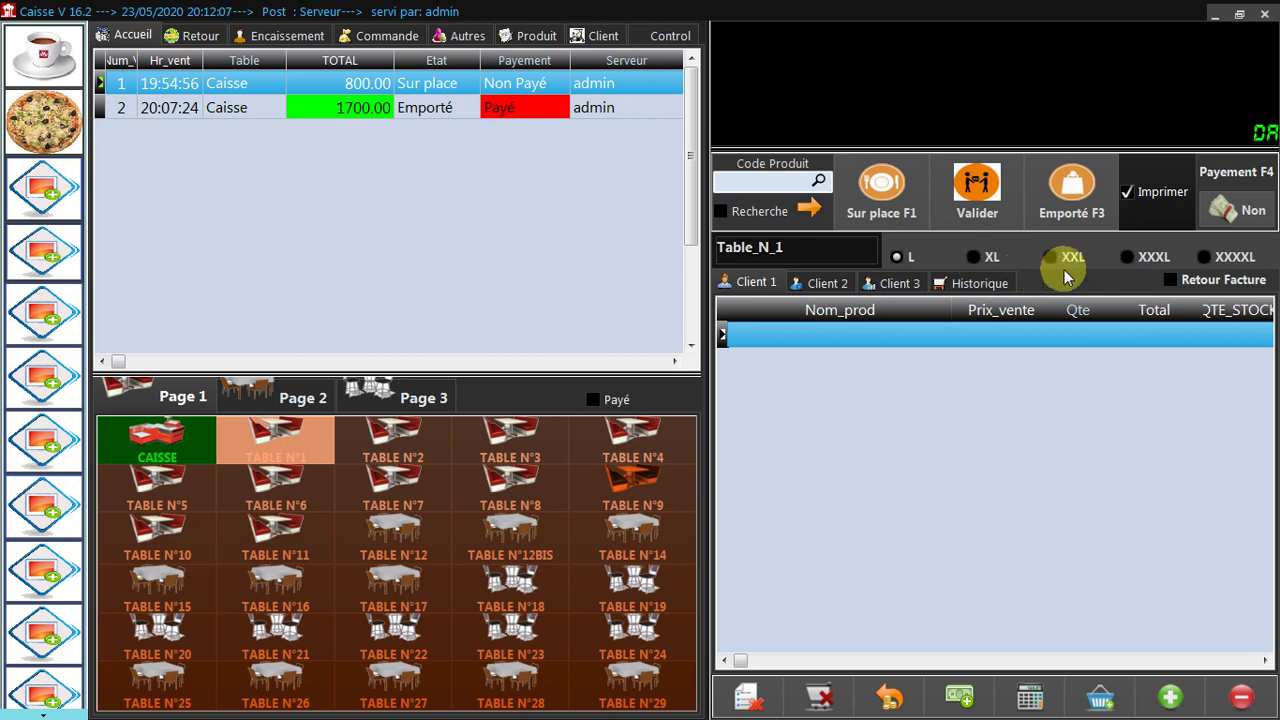
pyautogui.click(817, 284)
pyautogui.click(872, 284)
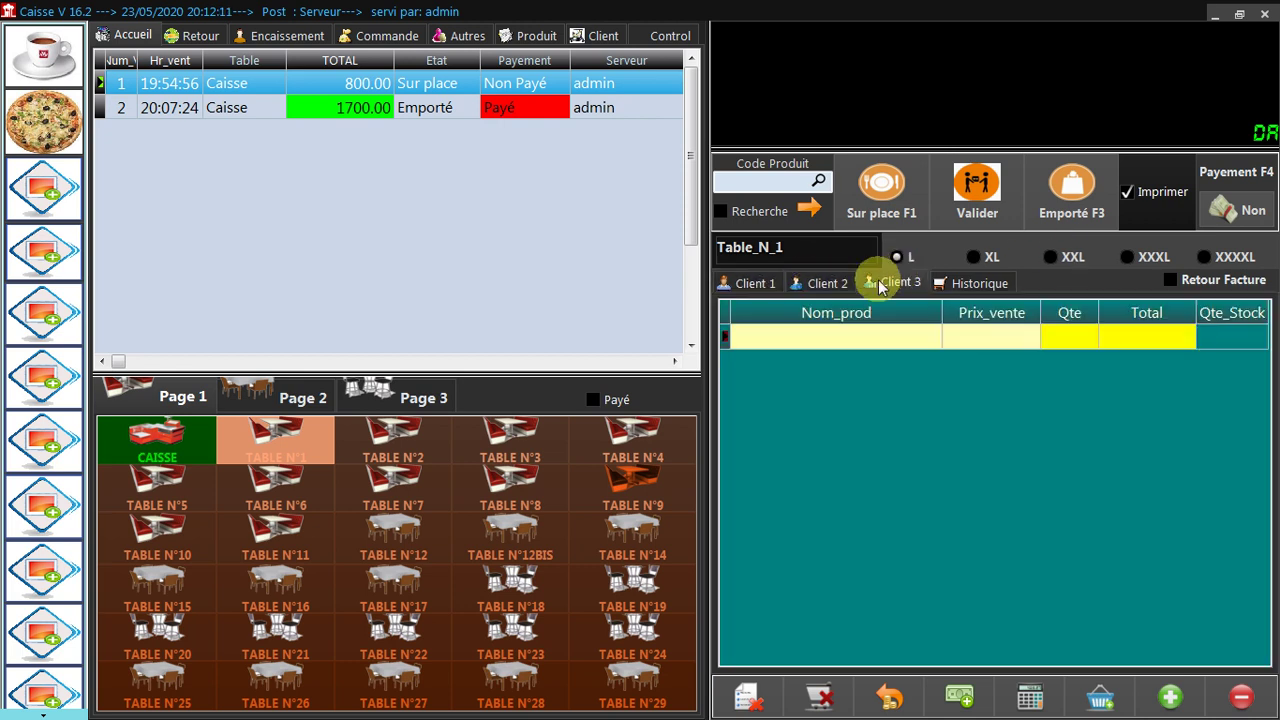
pyautogui.click(770, 283)
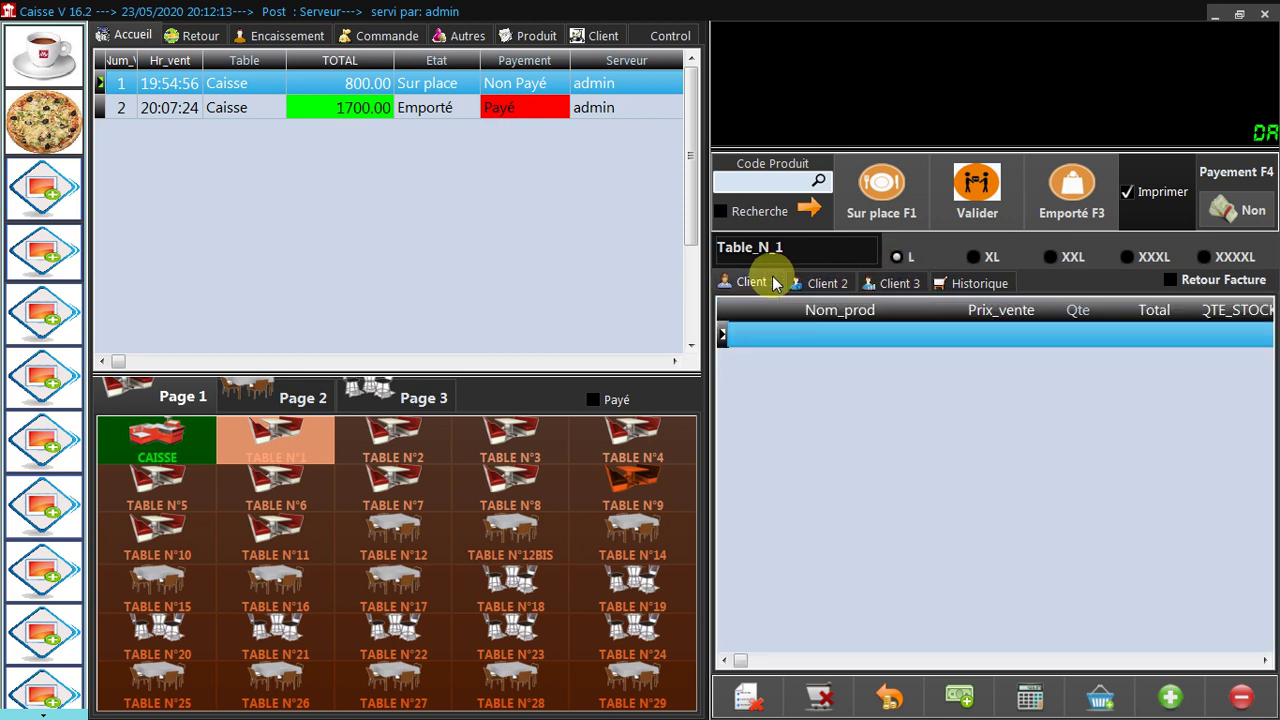
pyautogui.click(957, 285)
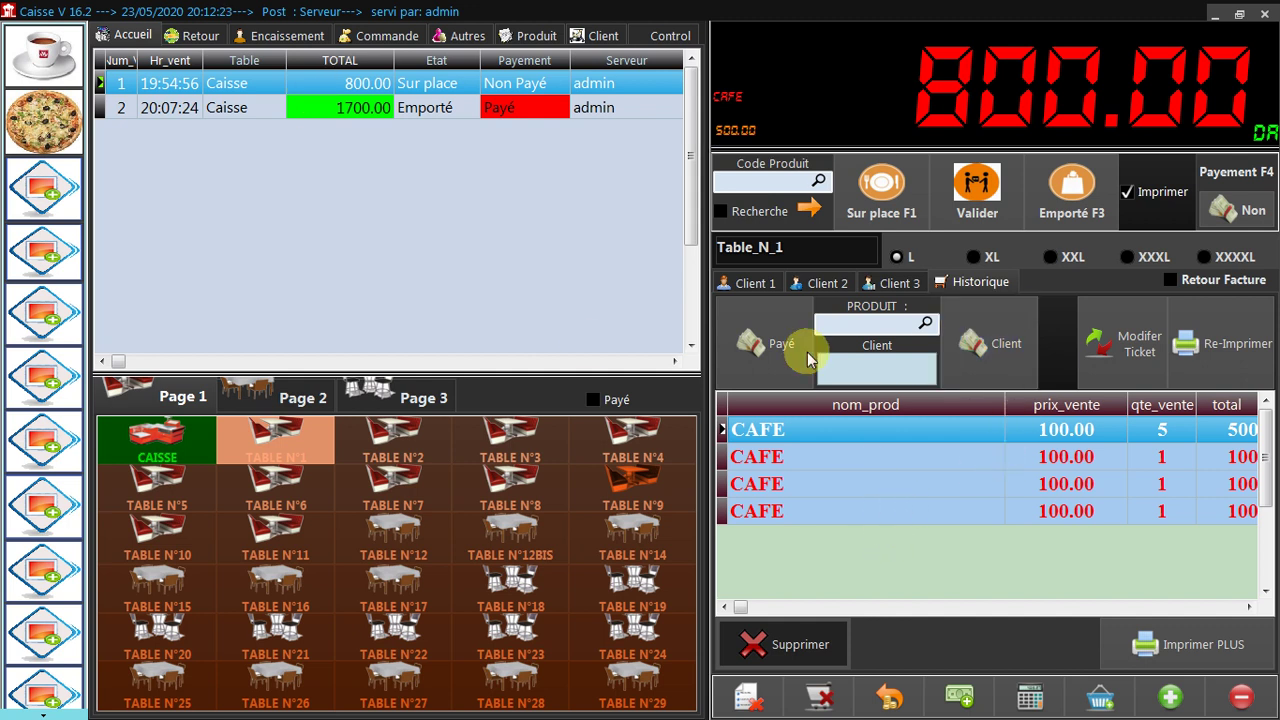
# Mark the 800.00 ticket paid, reprint it, check the printer list, and return to Client 1.
pyautogui.click(781, 373)
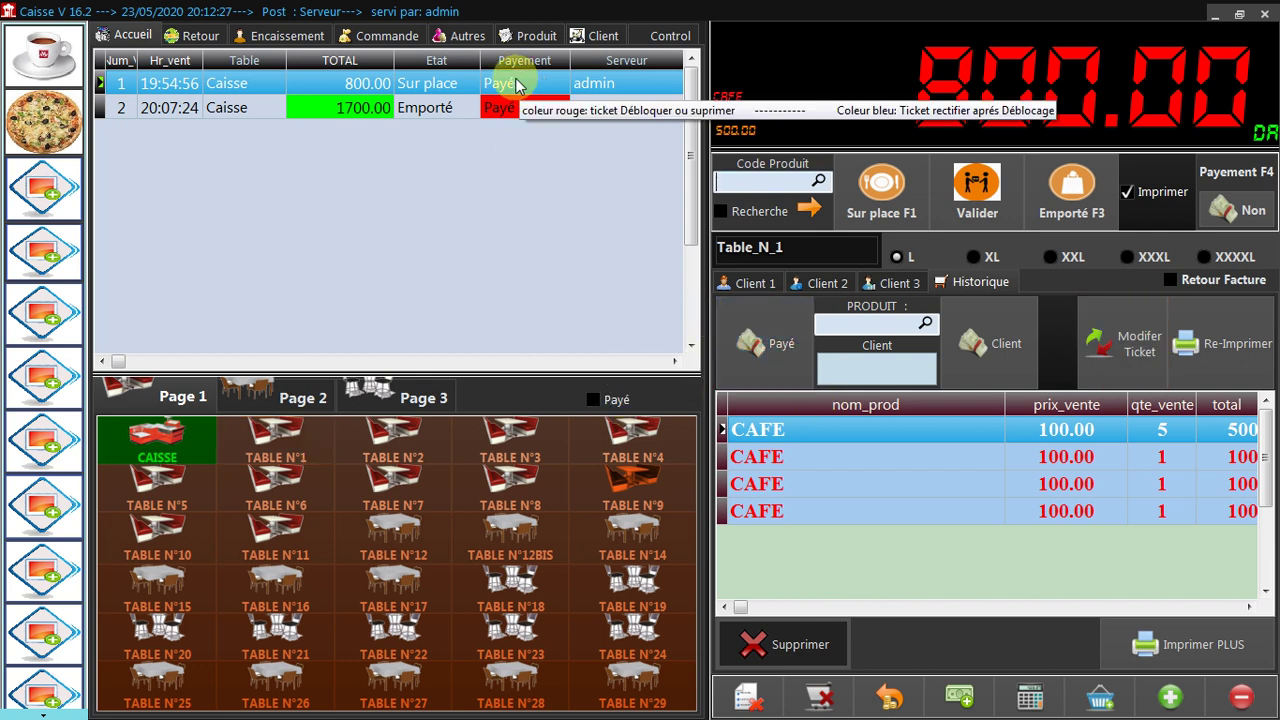
pyautogui.click(1210, 345)
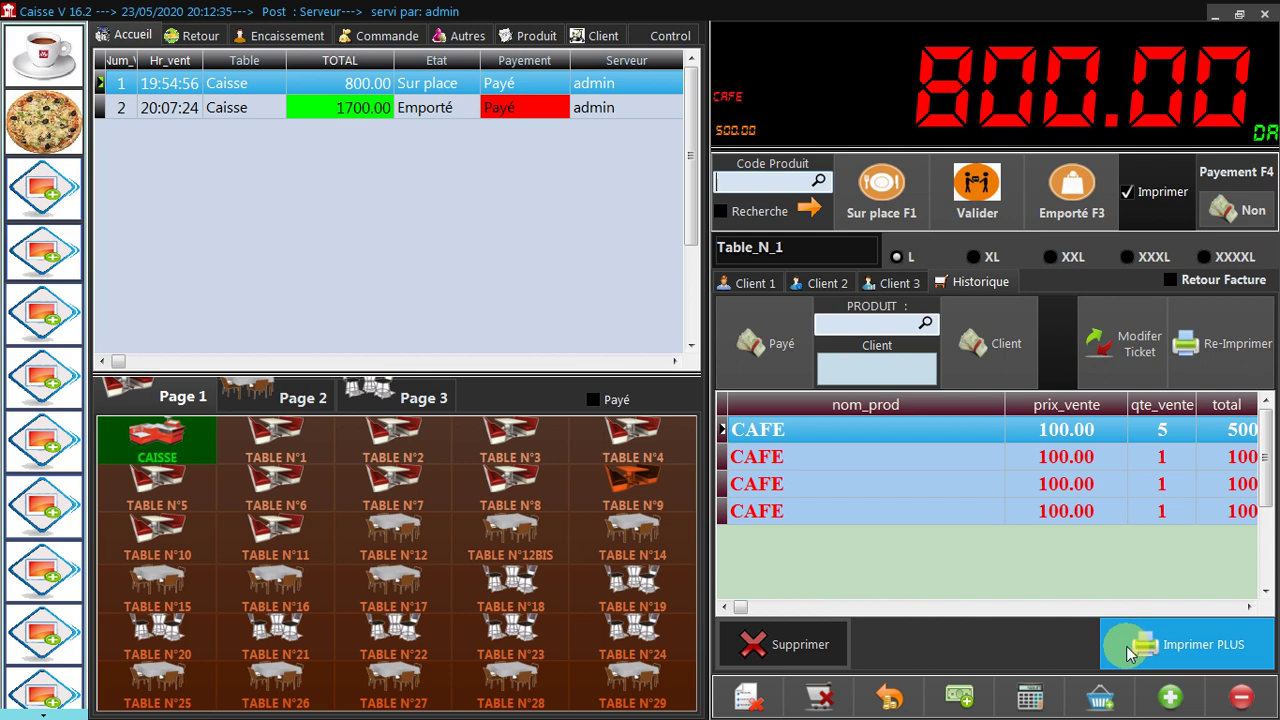
pyautogui.rightClick(1140, 193)
pyautogui.click(1175, 198)
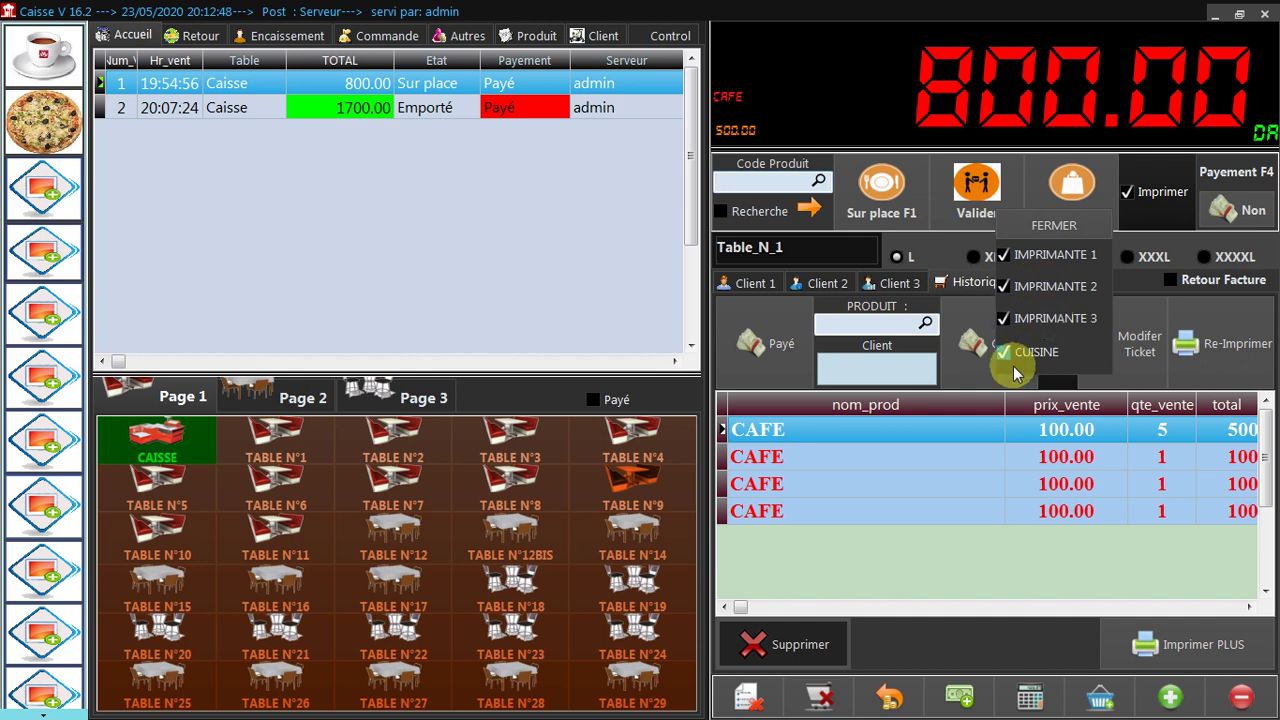
pyautogui.click(1070, 215)
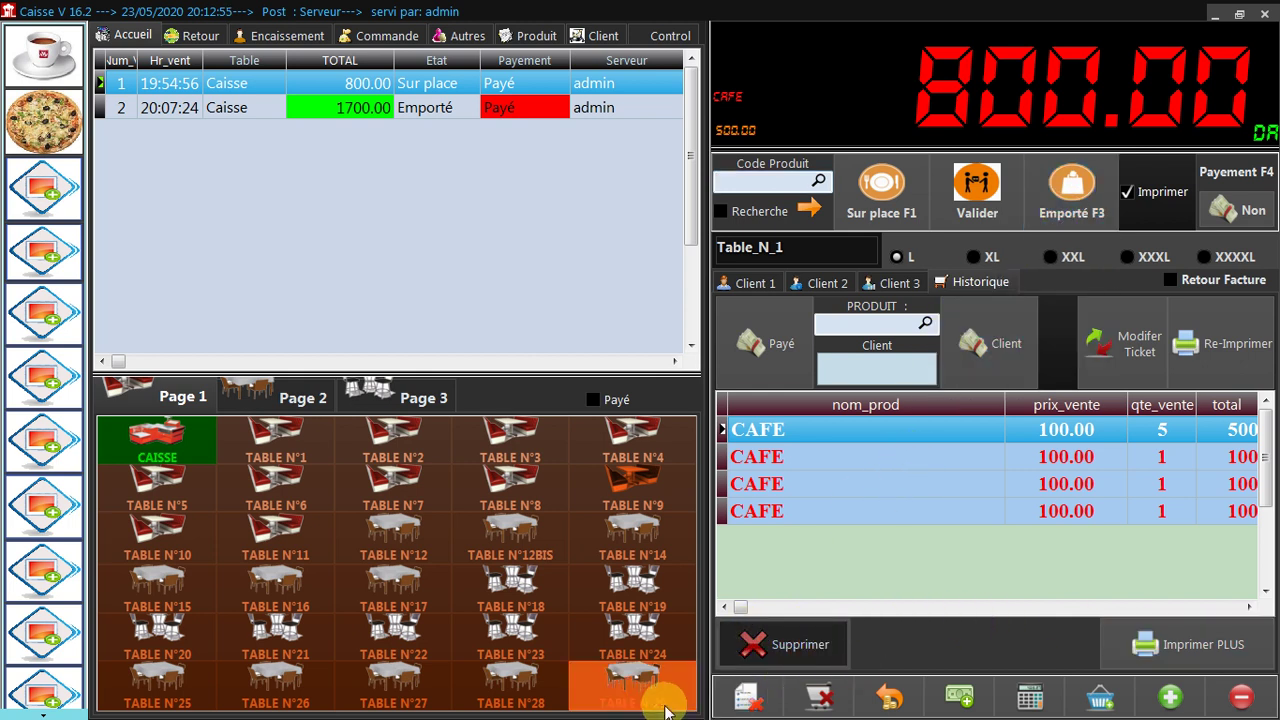
pyautogui.click(755, 283)
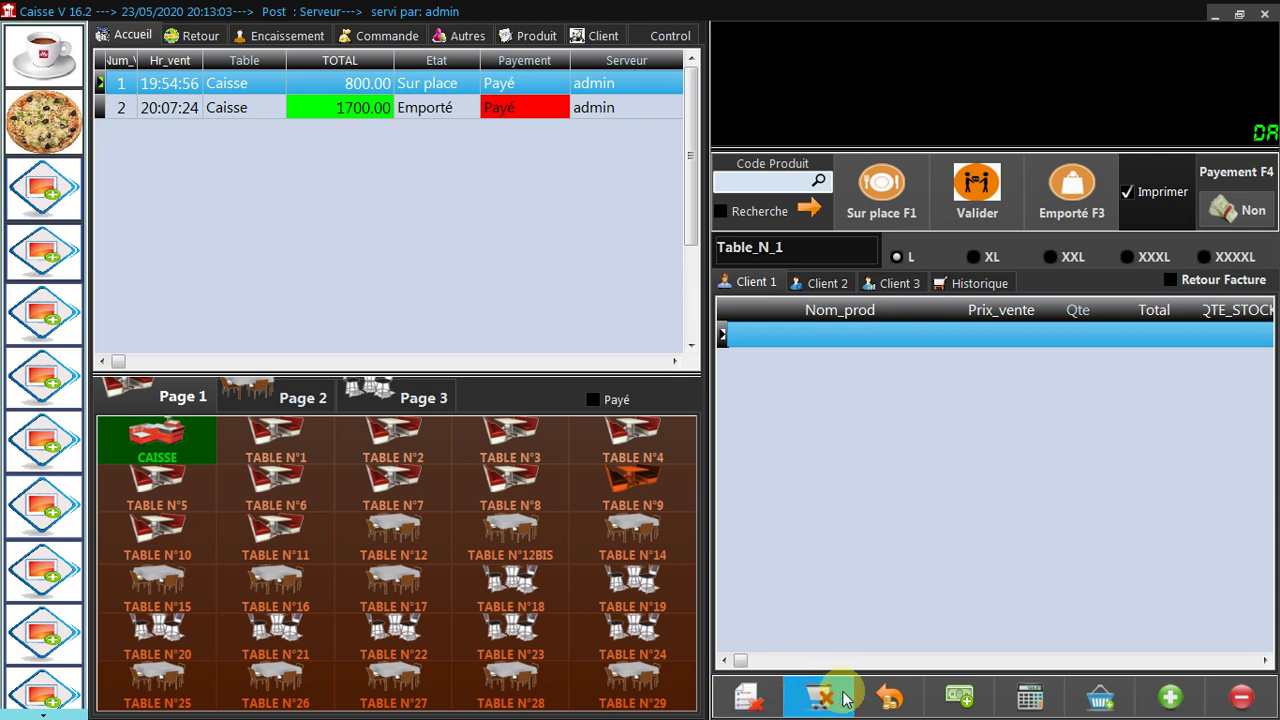
# Try the no-code price and quantity prompts, cancelling both.
pyautogui.click(962, 697)
pyautogui.click(755, 384)
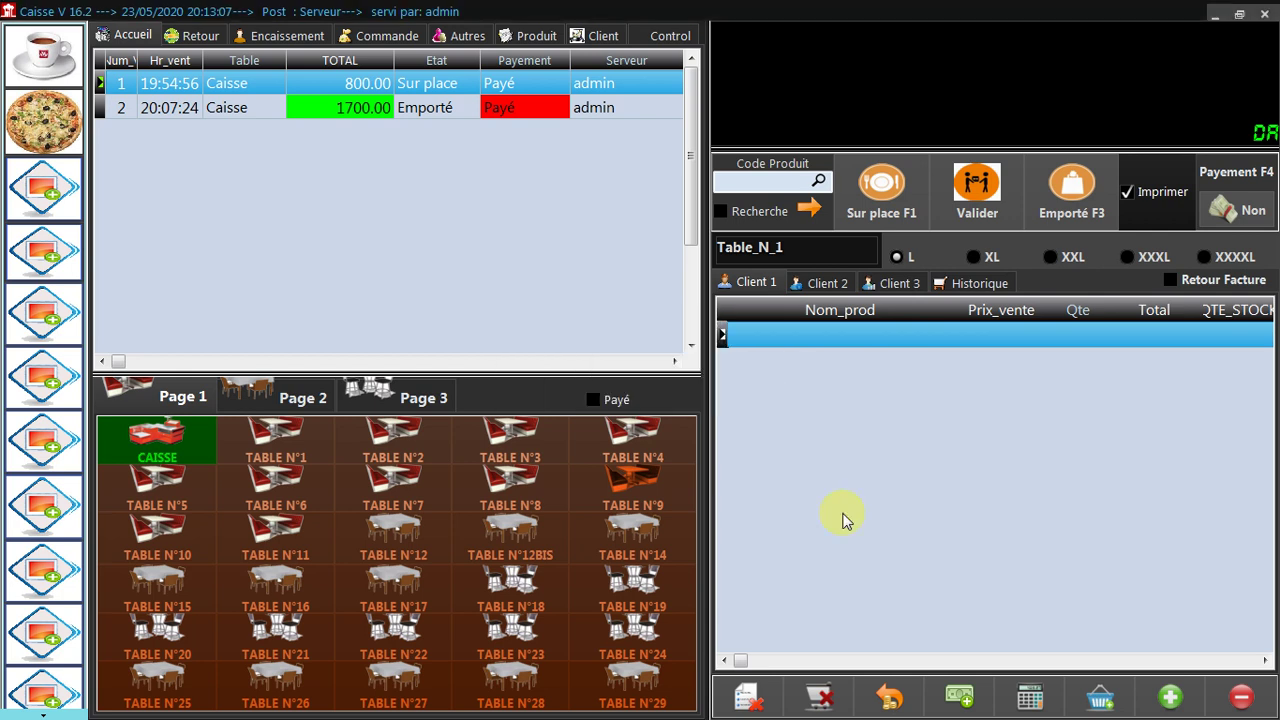
pyautogui.click(1103, 695)
pyautogui.click(785, 386)
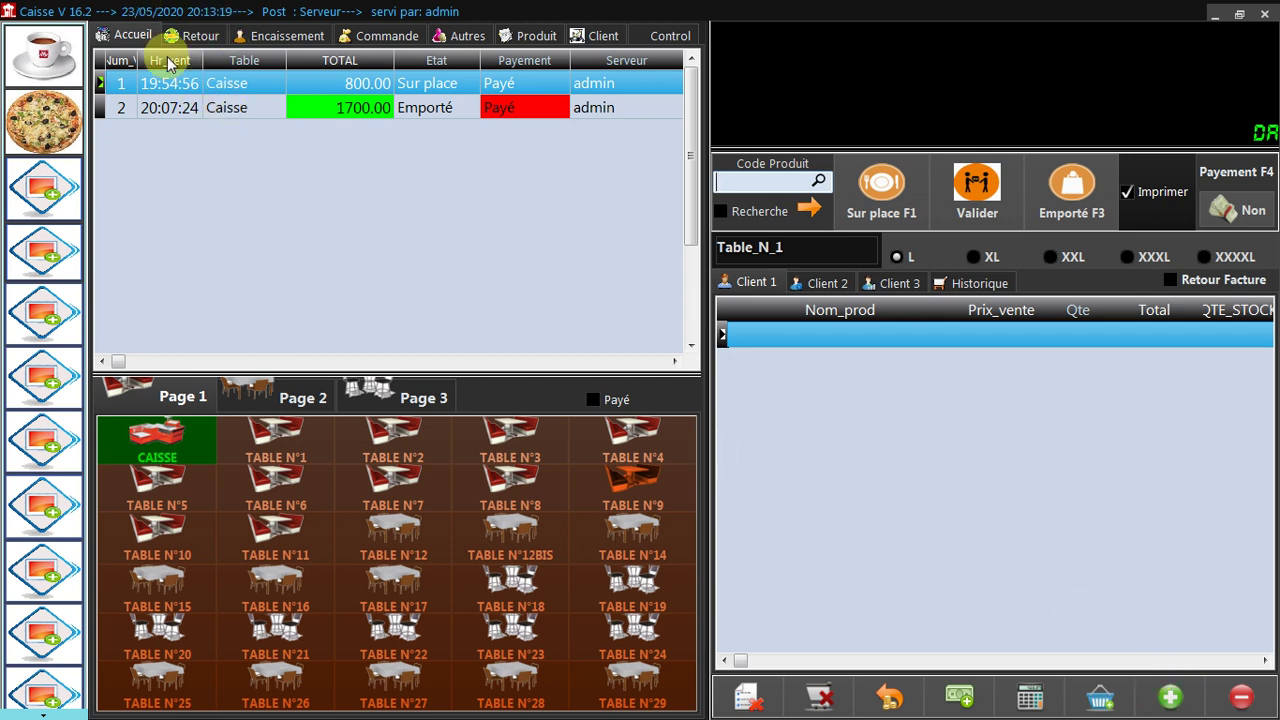
# Enter product code 45 in Code Produit for lookup.
pyautogui.click(741, 182)
pyautogui.write('1')
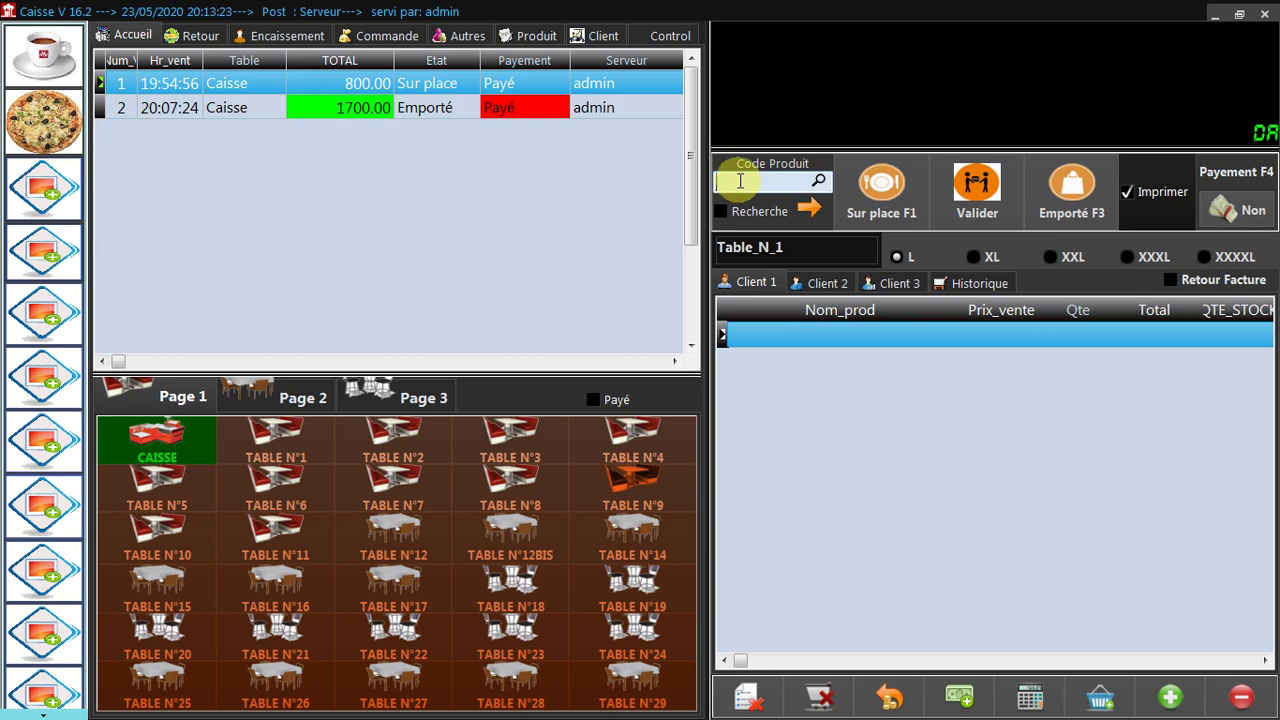
pyautogui.write('45')
pyautogui.press('Return')
# Create product 45 named CAFE in family BC with a 100 sale price.
pyautogui.click(626, 424)
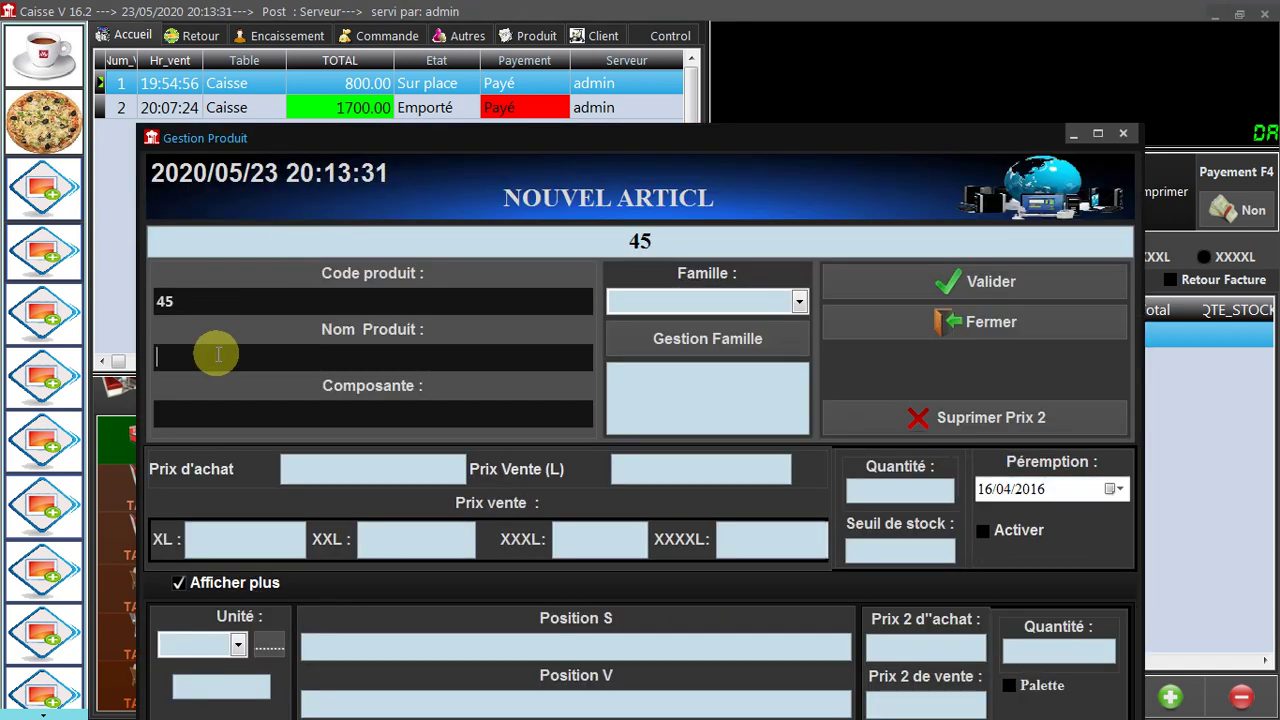
pyautogui.write('CAFE')
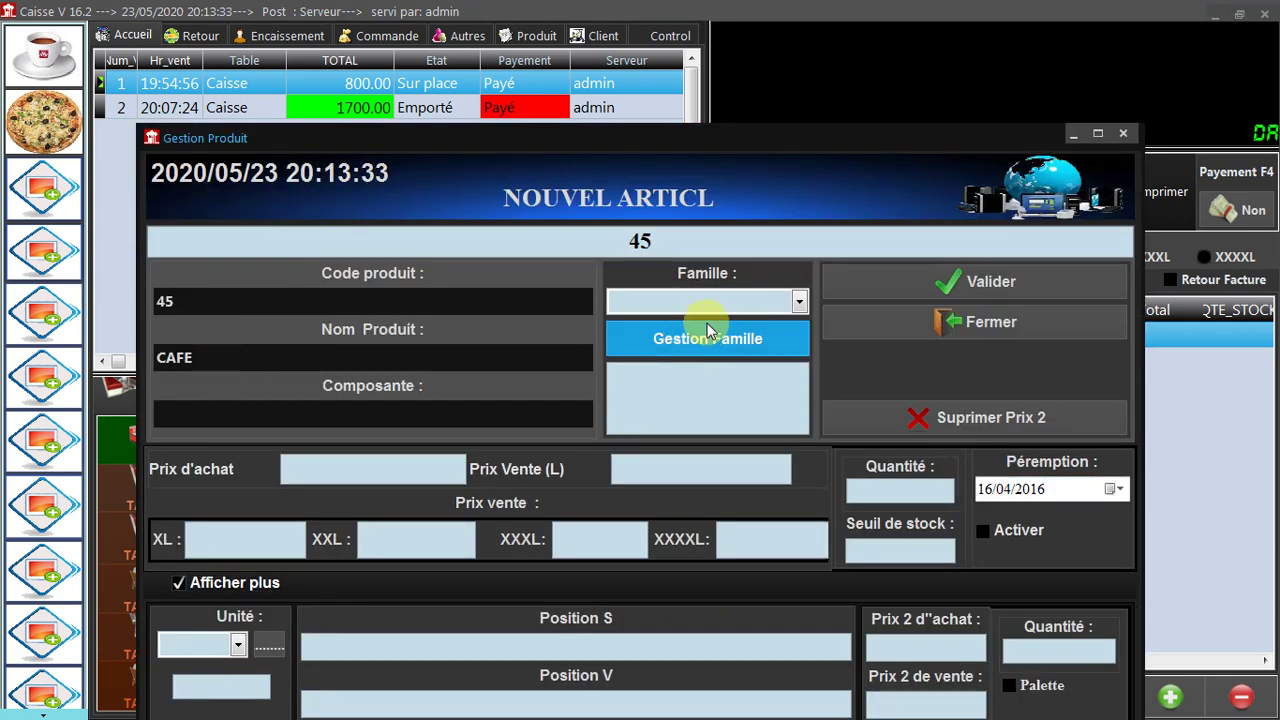
pyautogui.click(705, 308)
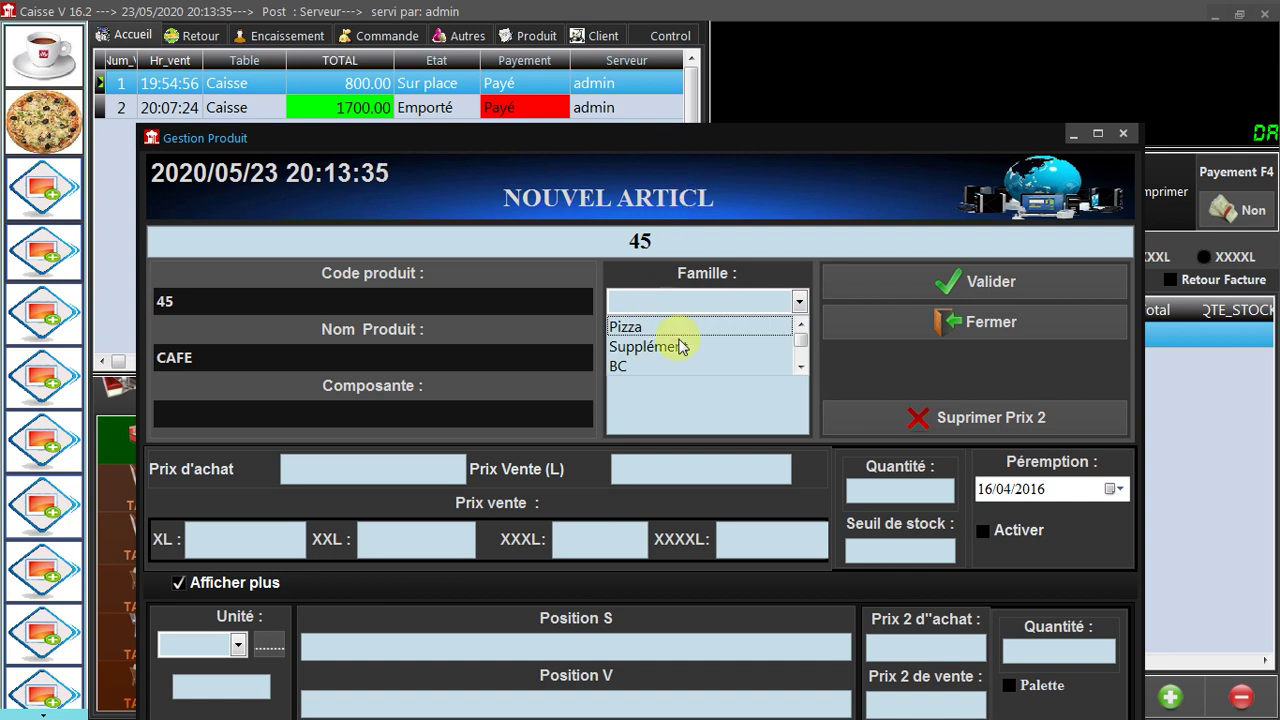
pyautogui.click(618, 370)
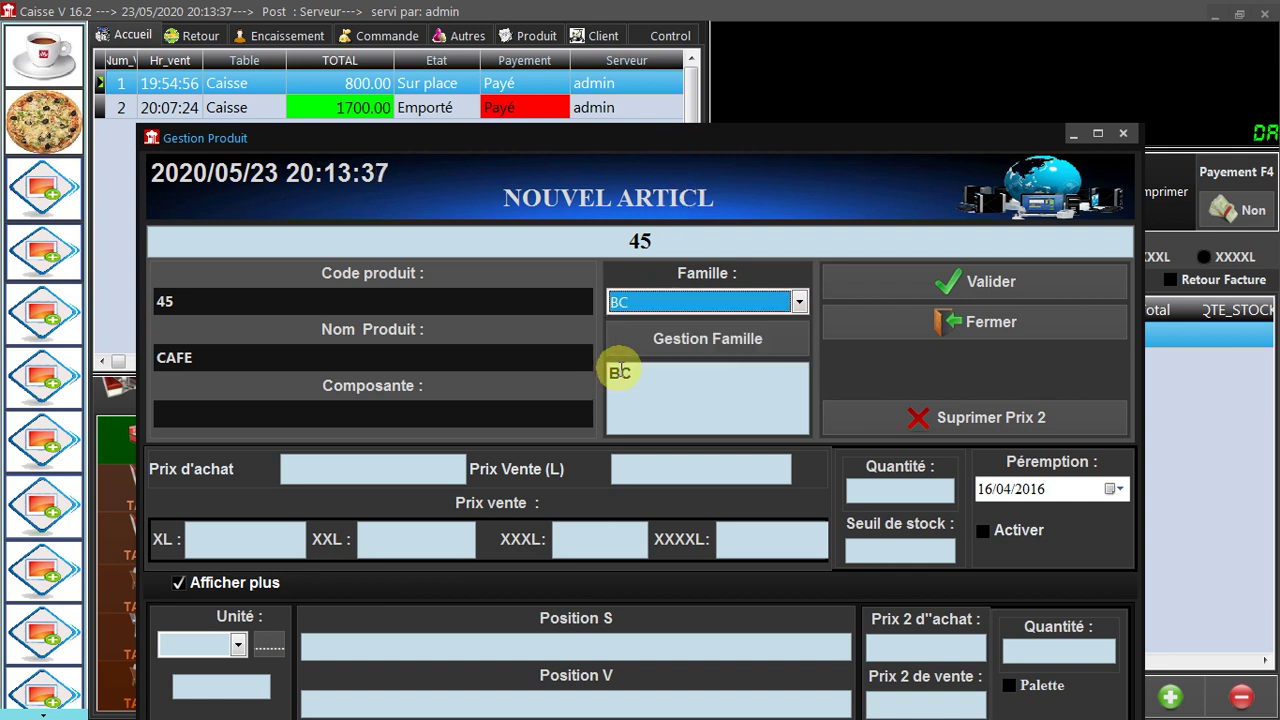
pyautogui.click(665, 465)
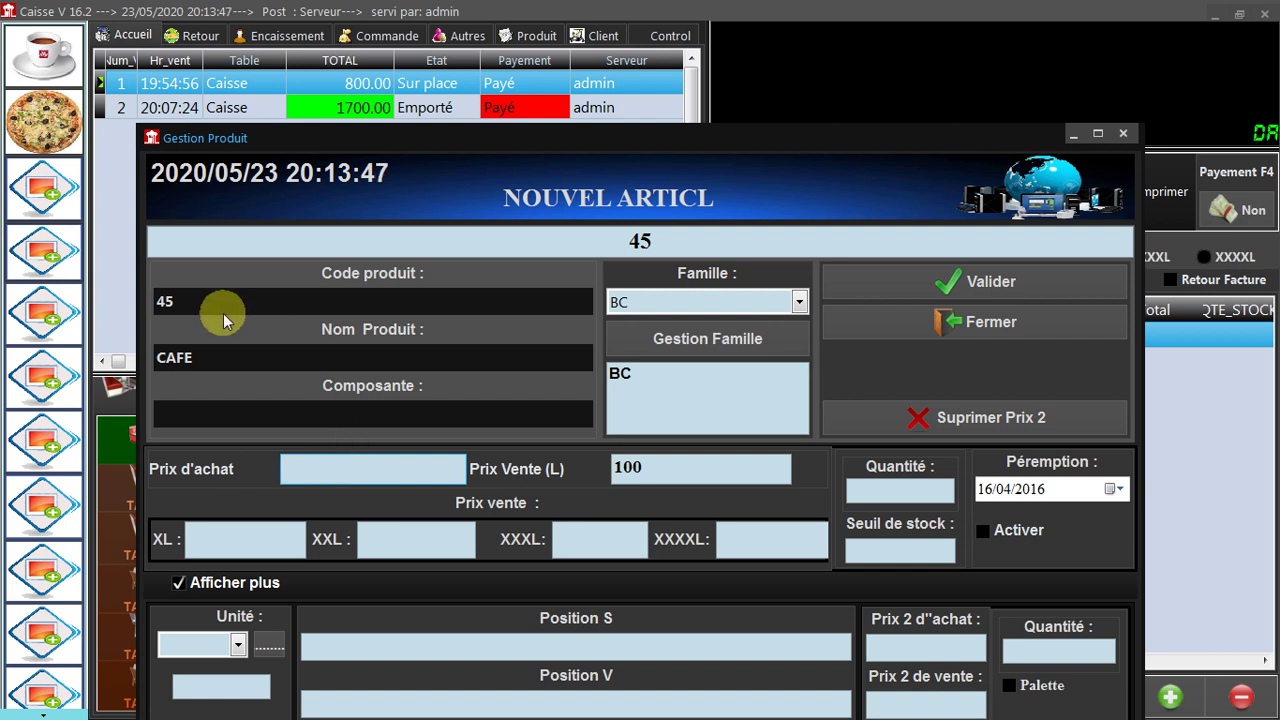
pyautogui.click(185, 357)
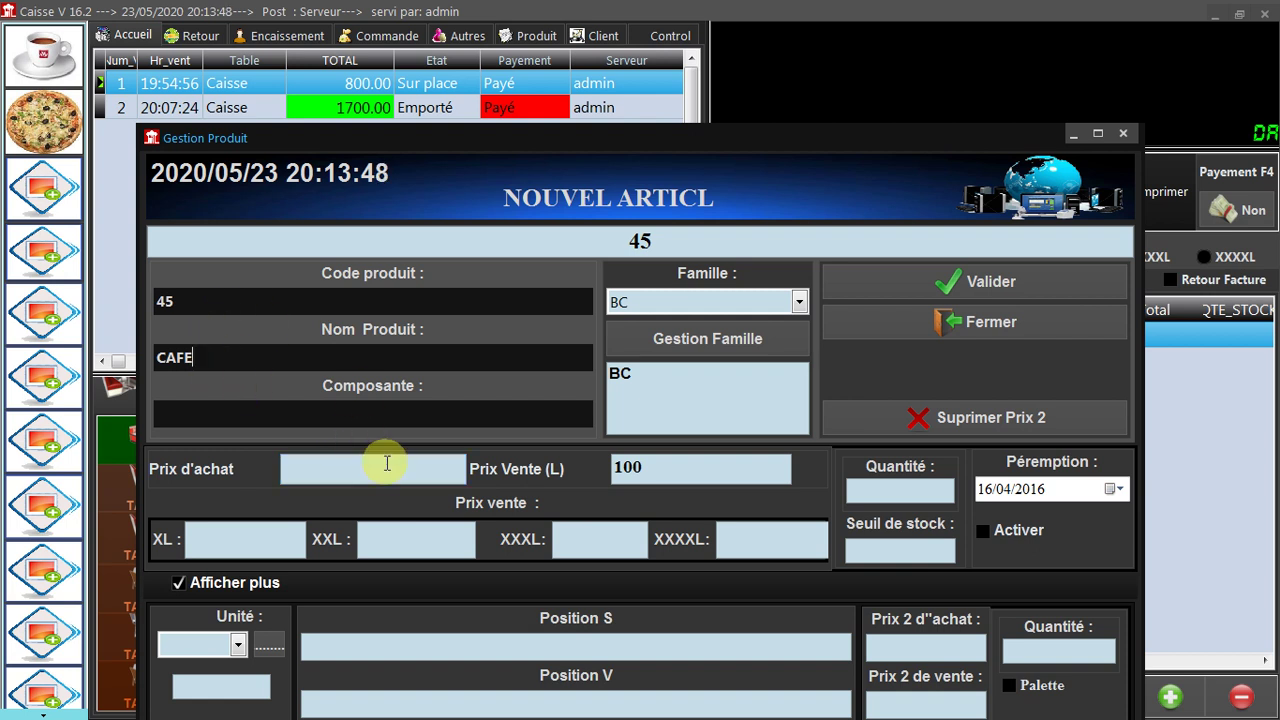
pyautogui.click(262, 545)
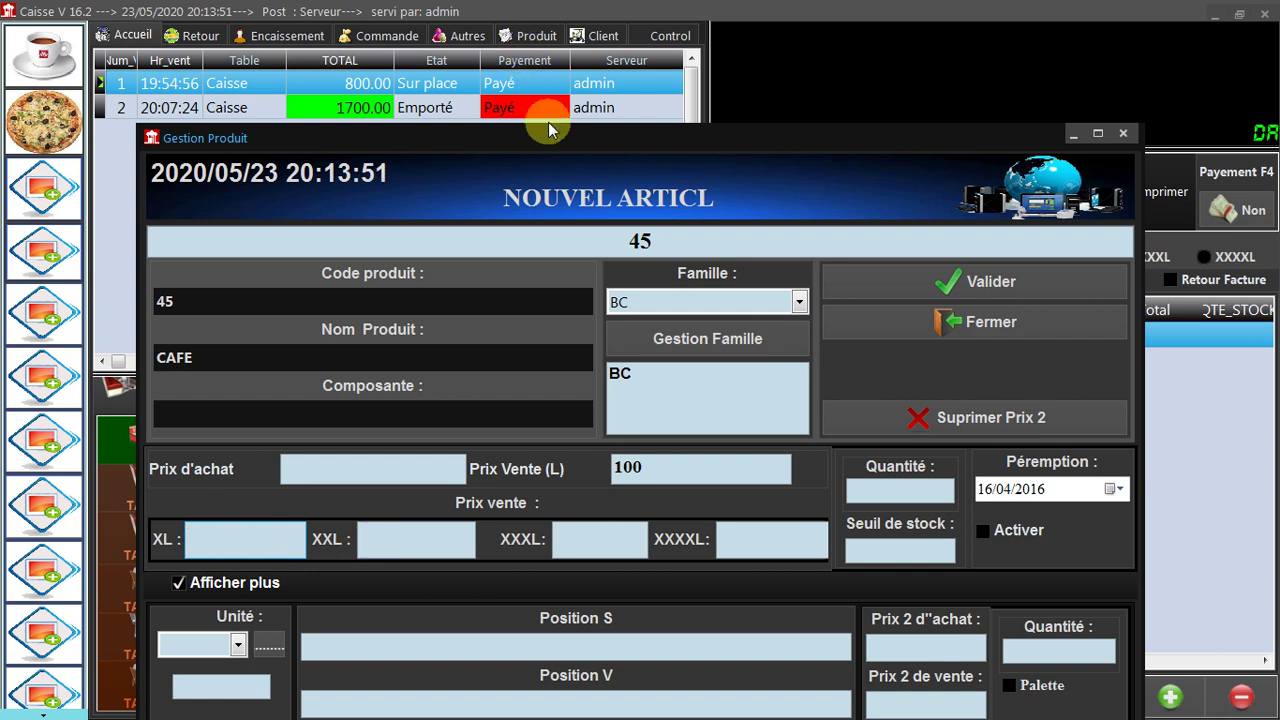
pyautogui.moveTo(551, 134); pyautogui.dragTo(501, 23)
# Save the new CAFE product and show the coffee category.
pyautogui.click(892, 170)
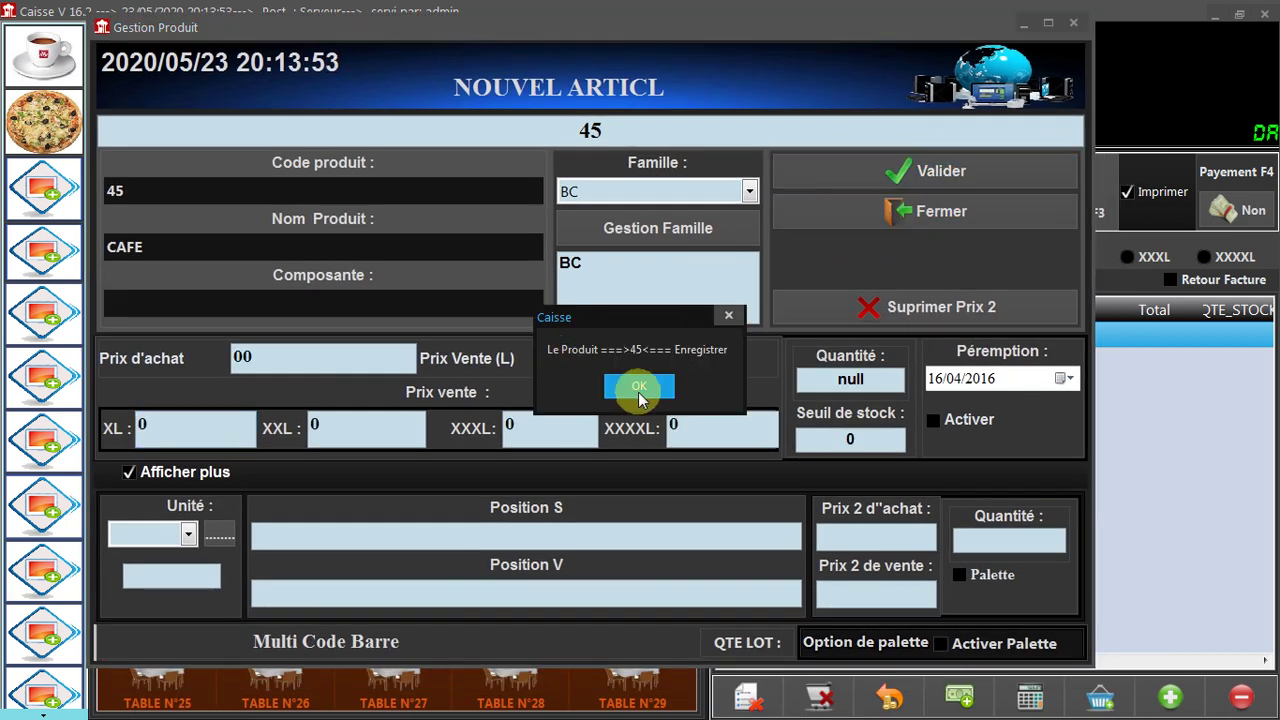
pyautogui.click(637, 387)
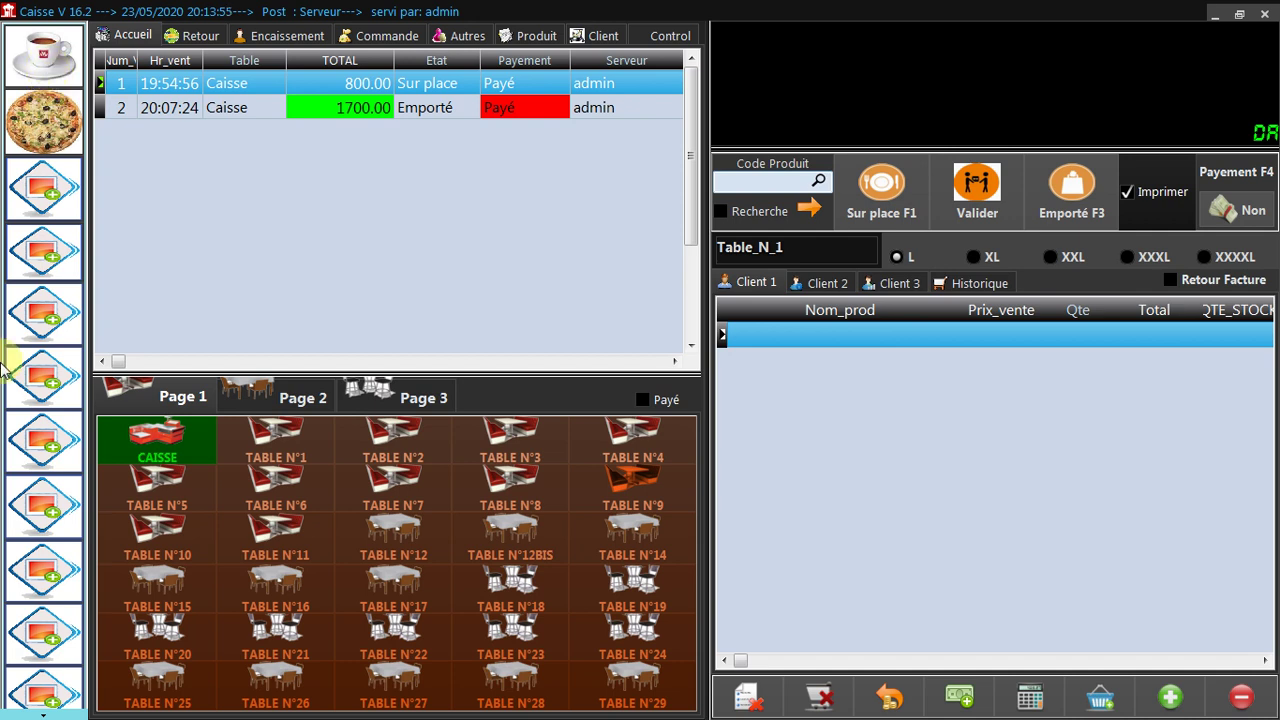
pyautogui.click(37, 51)
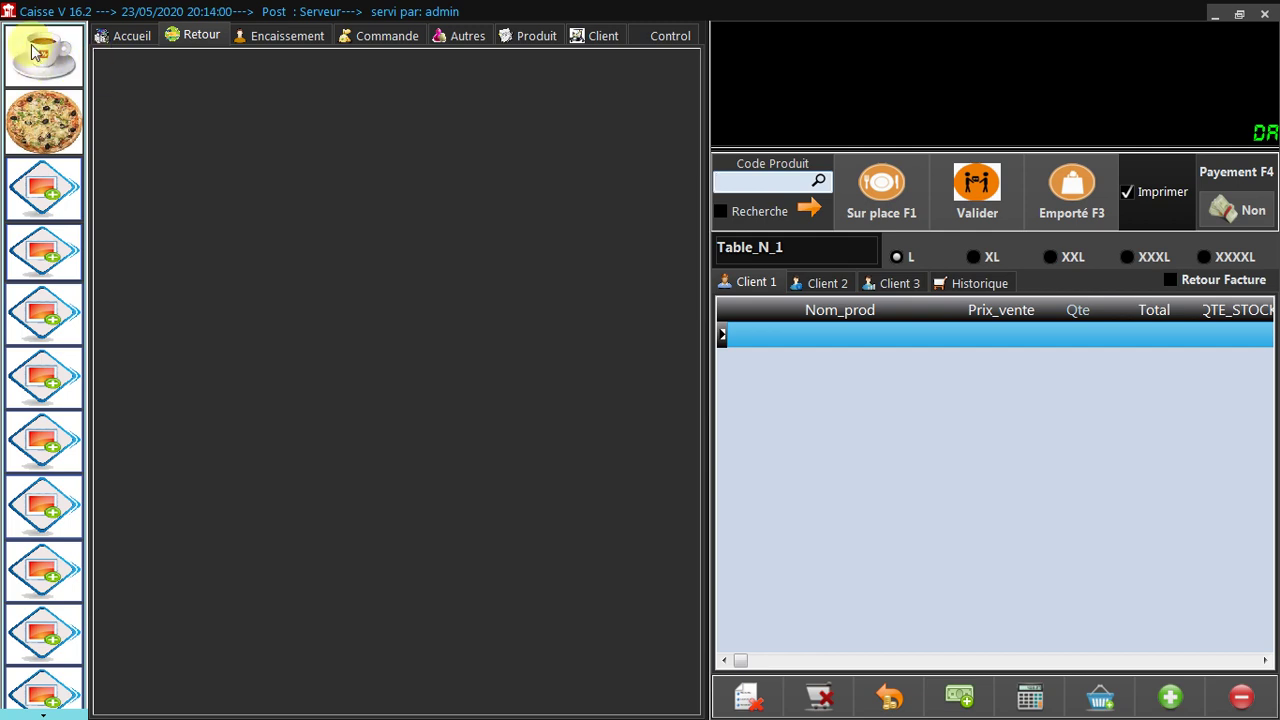
# Show all empty shortcut tiles and begin assigning an image to the first tile.
pyautogui.rightClick(186, 124)
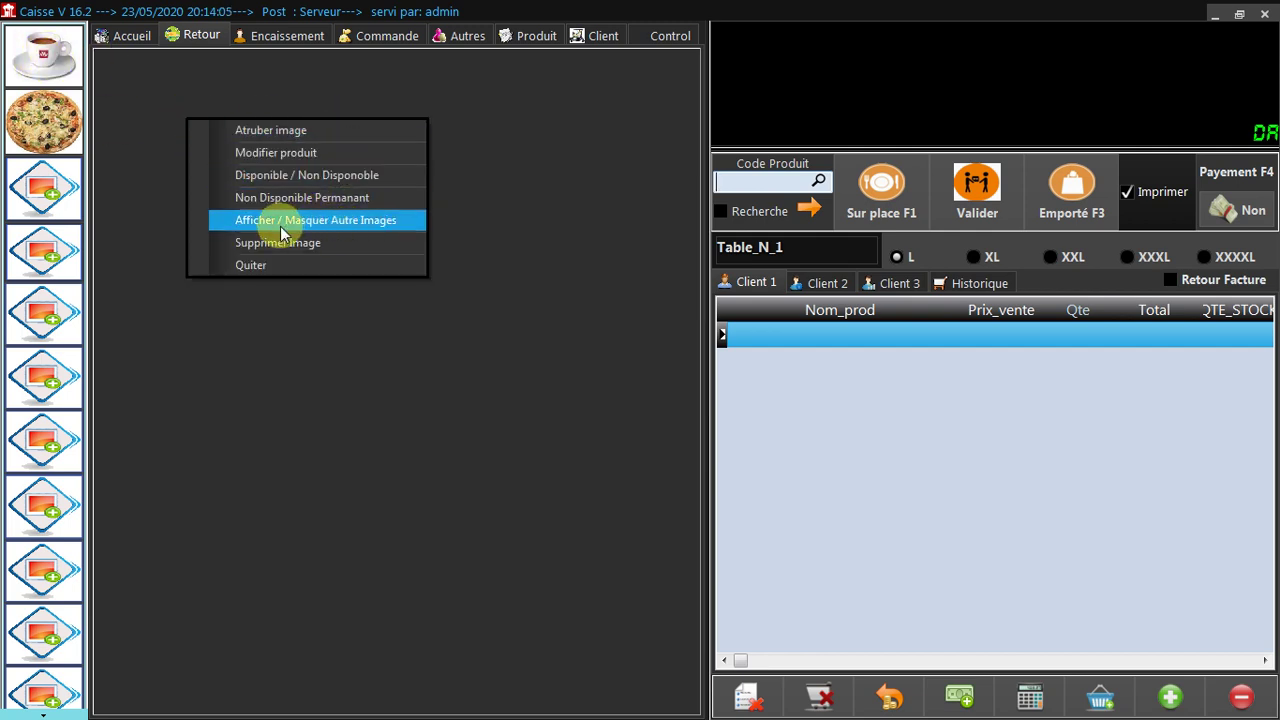
pyautogui.click(318, 229)
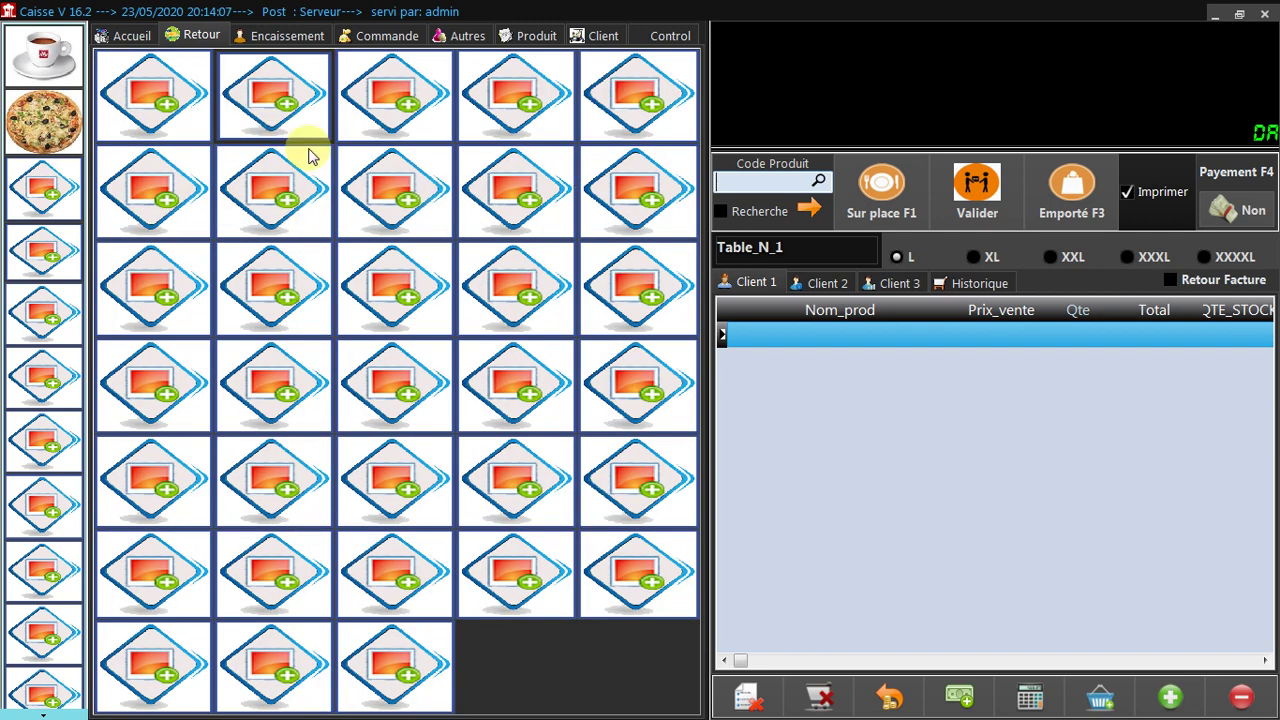
pyautogui.rightClick(148, 104)
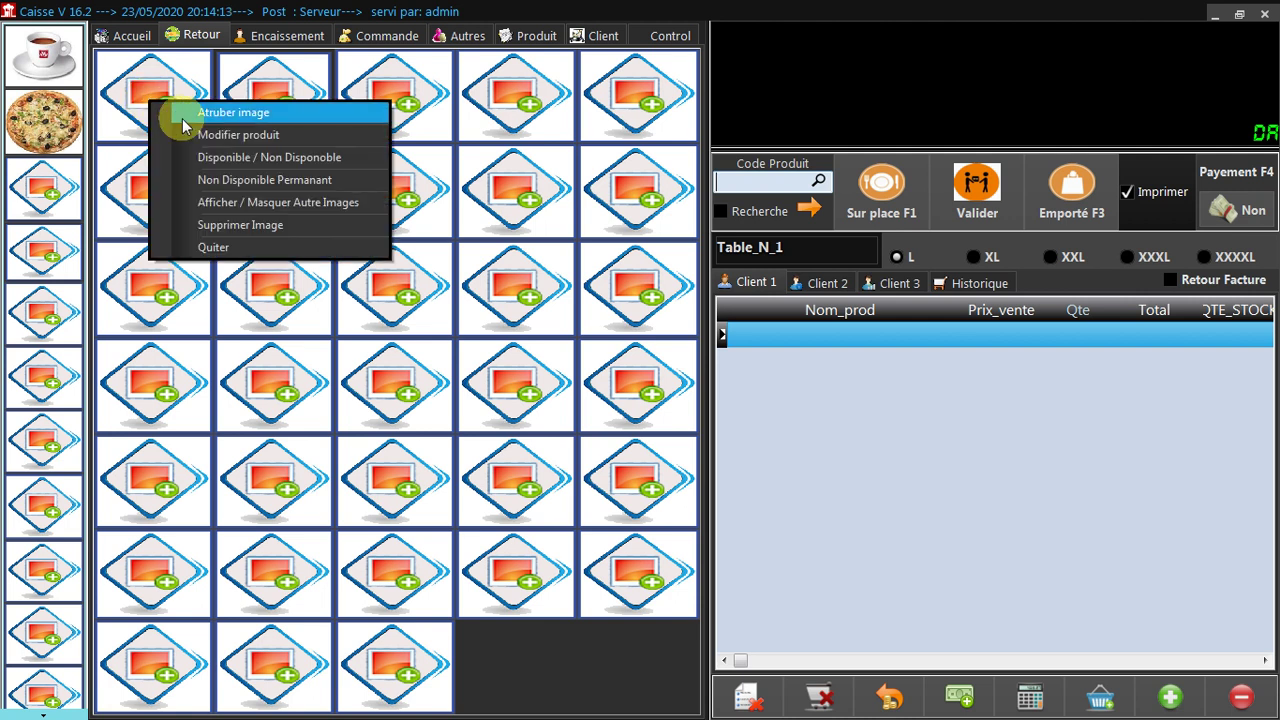
pyautogui.click(184, 120)
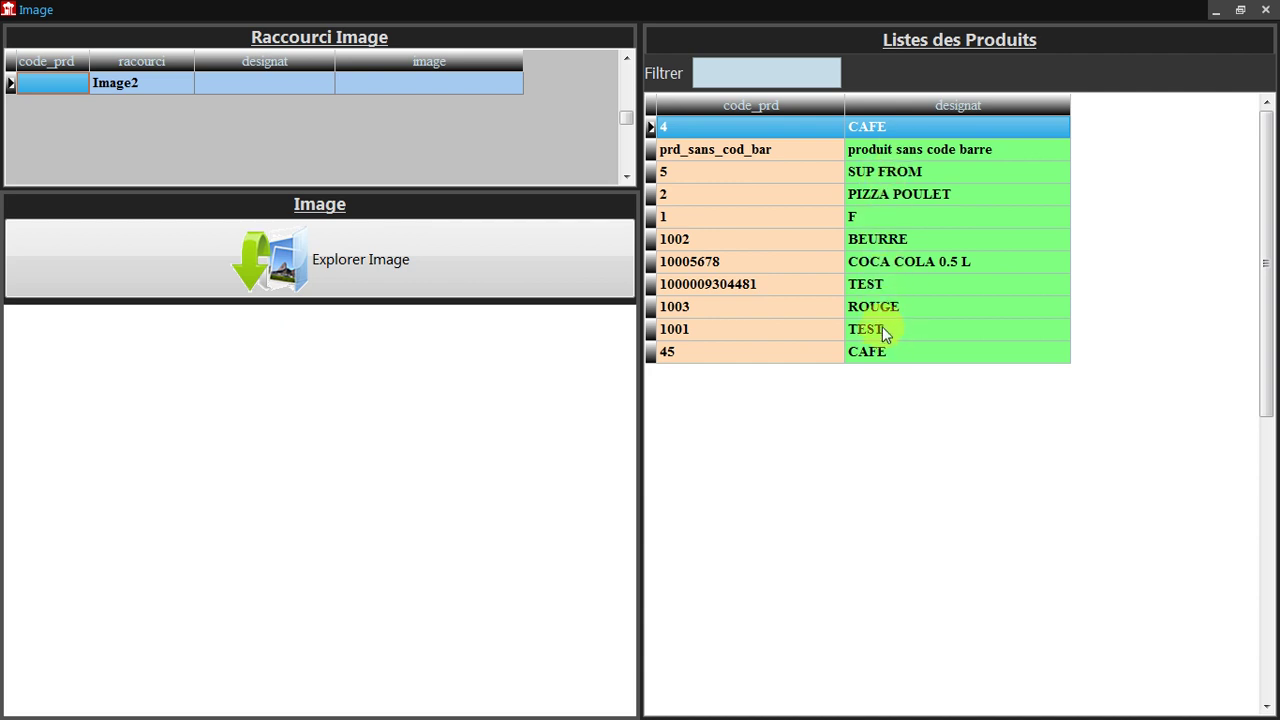
# Link the first shortcut tile to CAFE code 45 with the BOISSONS cafeilly2 picture.
pyautogui.click(735, 358)
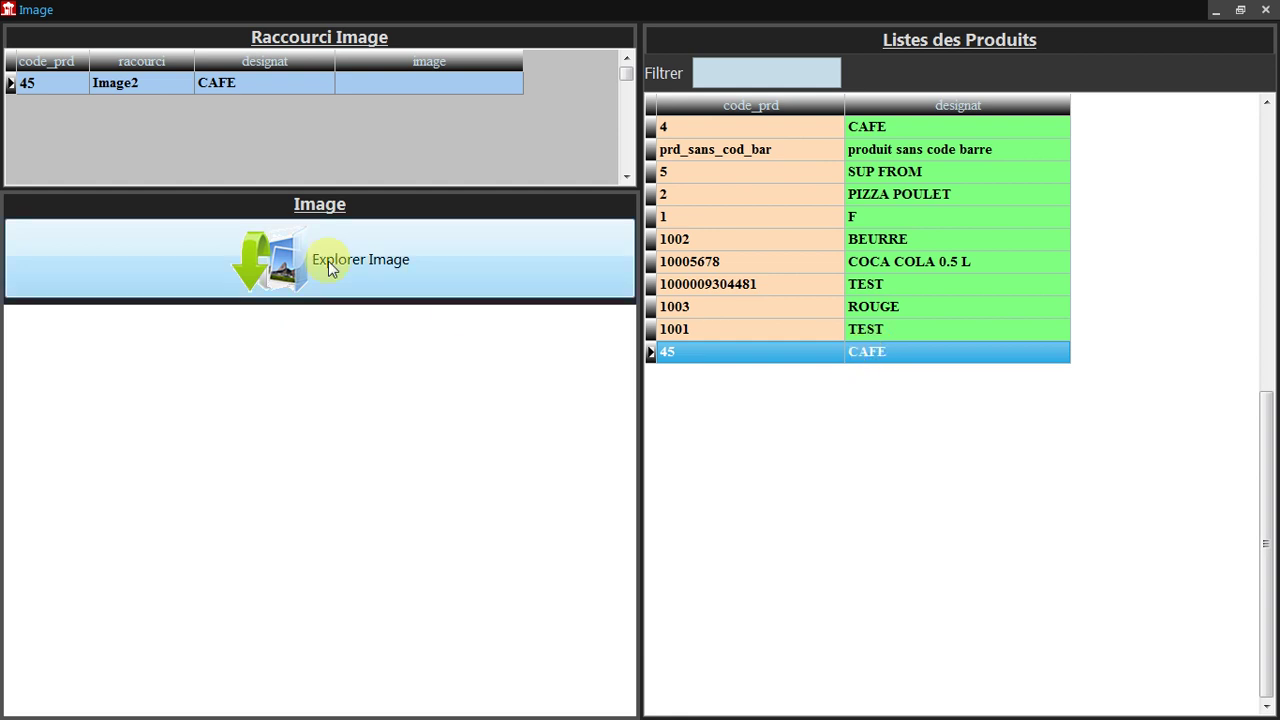
pyautogui.click(330, 268)
pyautogui.click(680, 148)
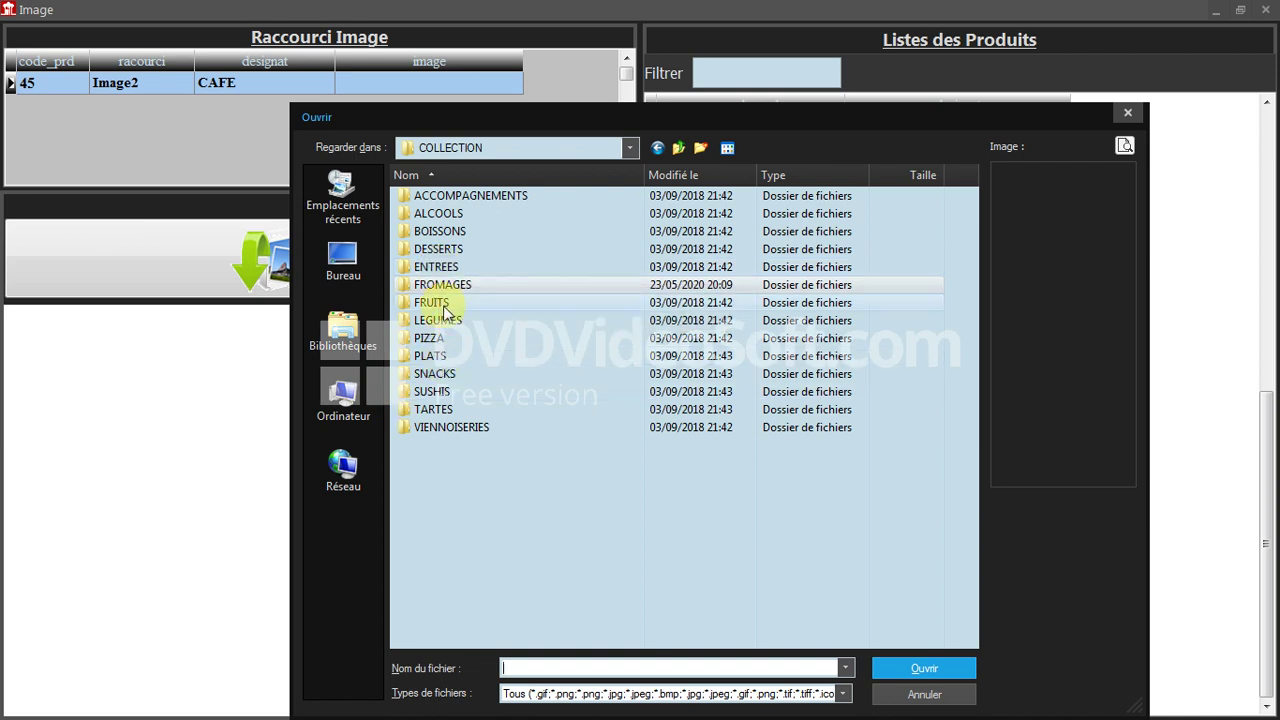
pyautogui.moveTo(512, 119); pyautogui.dragTo(462, 72)
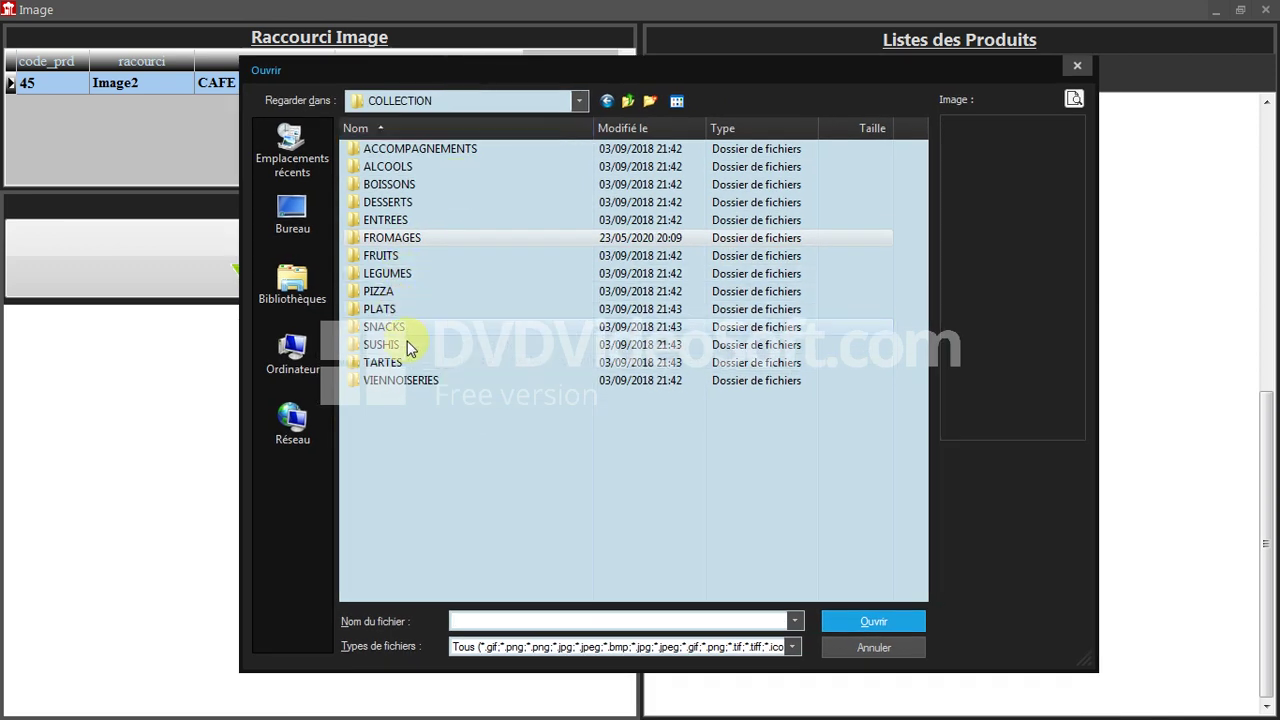
pyautogui.doubleClick(408, 185)
pyautogui.click(490, 312)
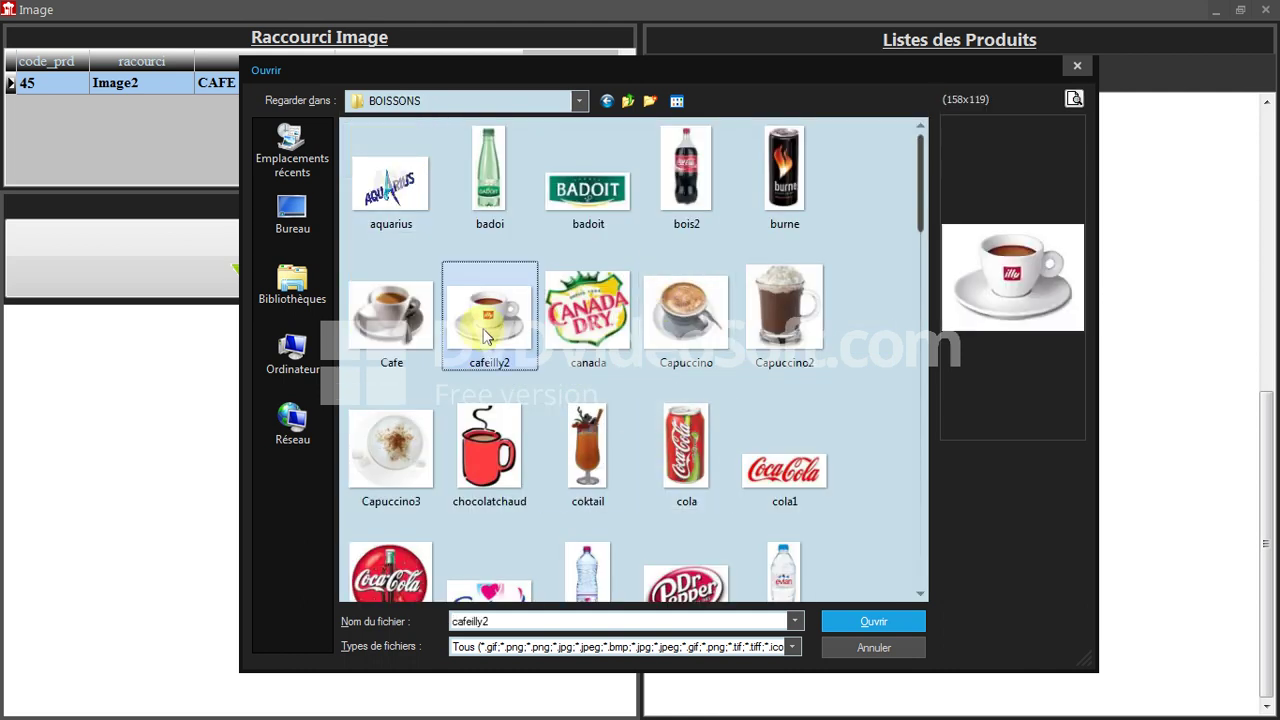
pyautogui.click(908, 628)
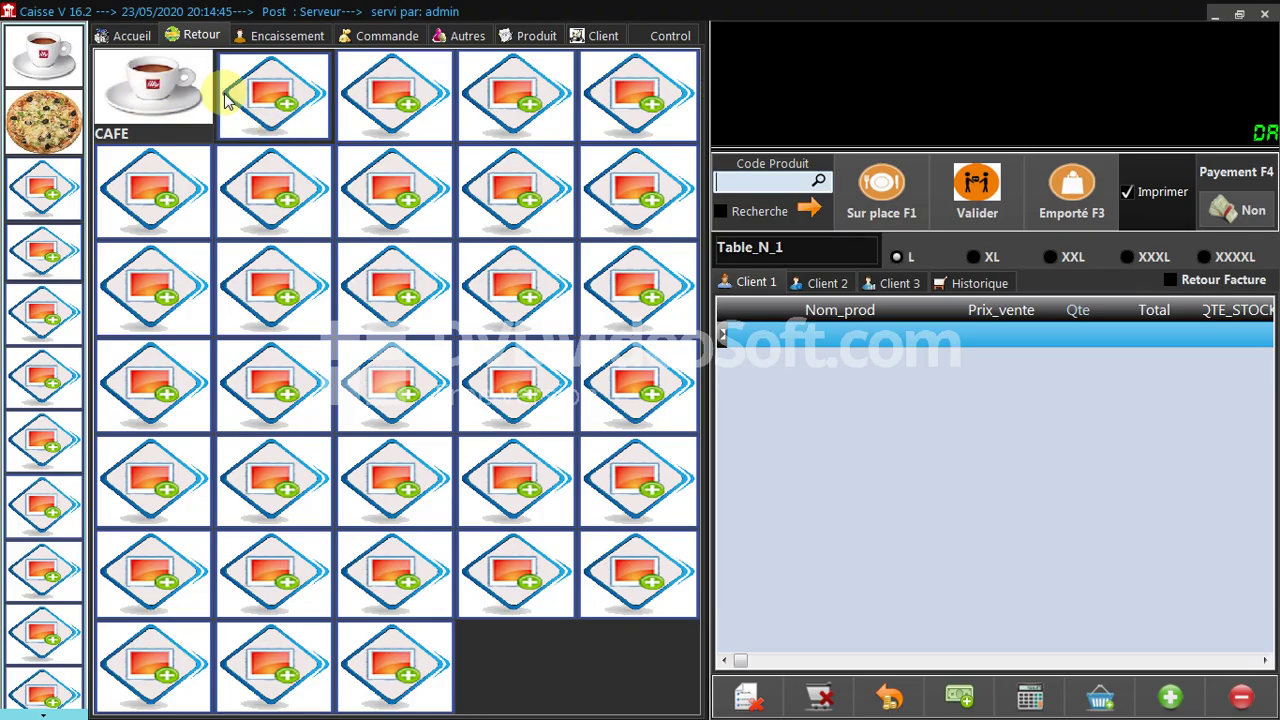
# Hide the other shortcut tiles and add three CAFE to the order.
pyautogui.rightClick(283, 262)
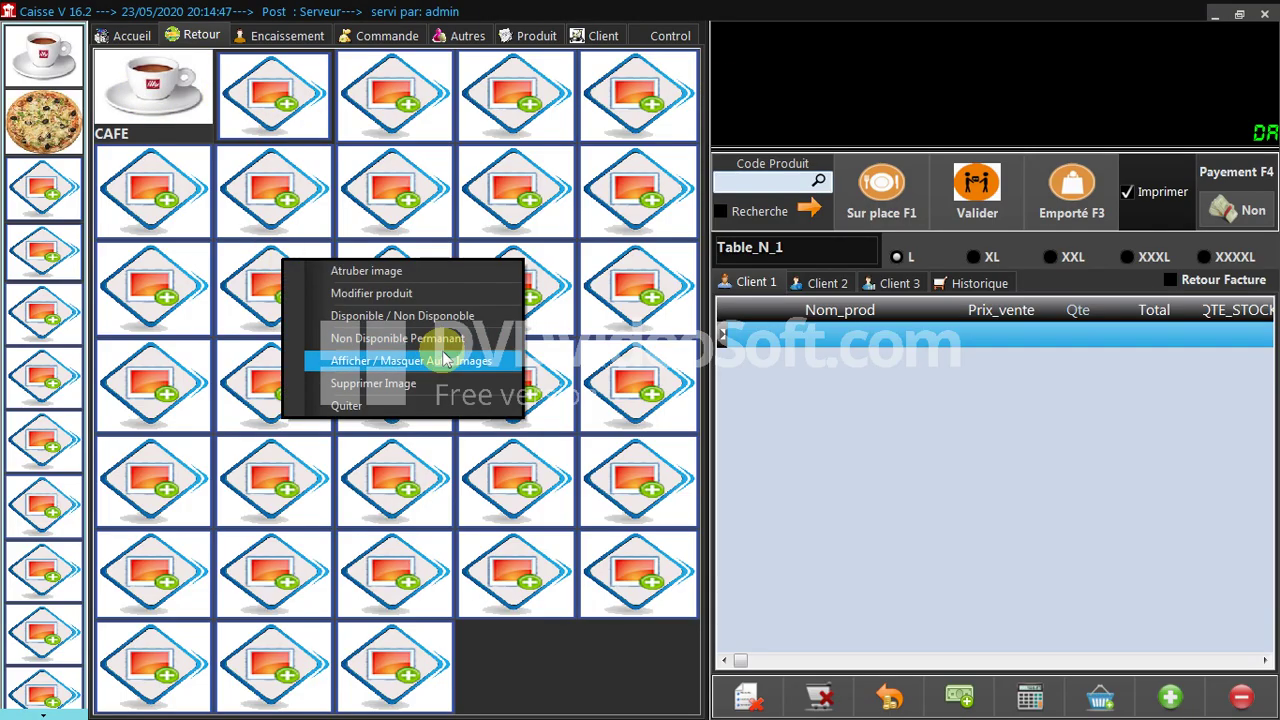
pyautogui.click(437, 362)
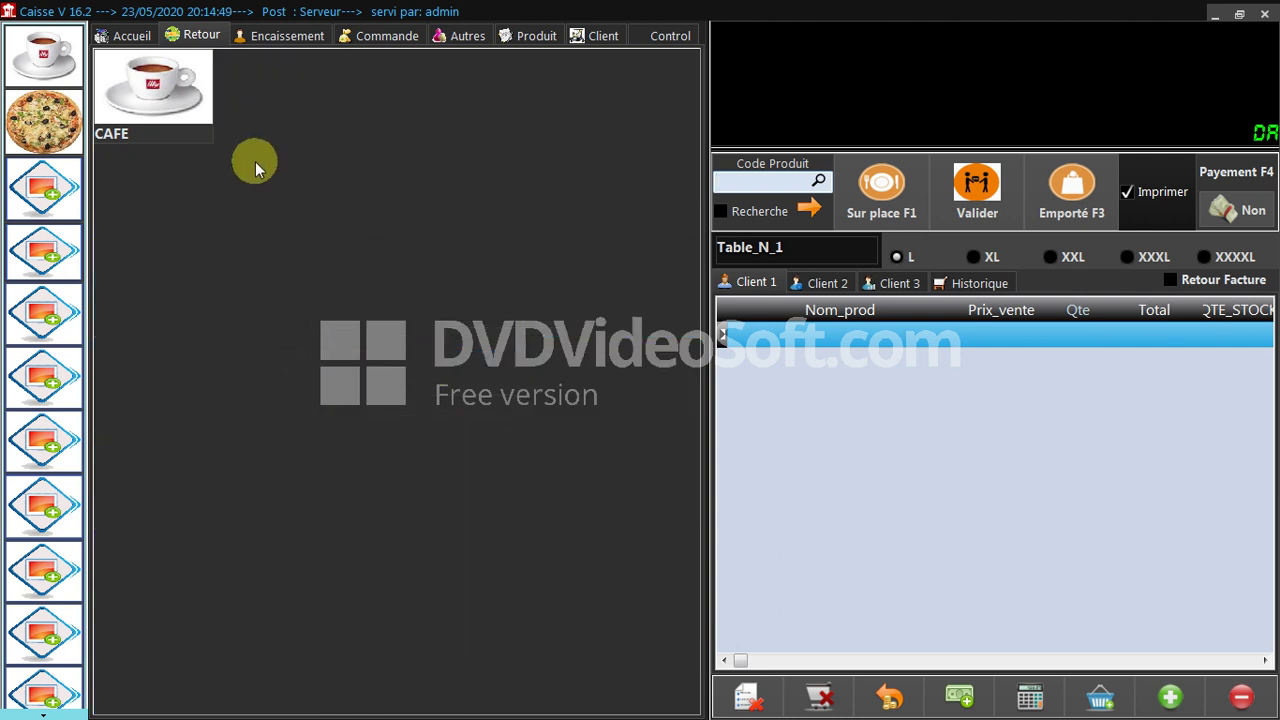
pyautogui.click(180, 90)
pyautogui.click(180, 90)
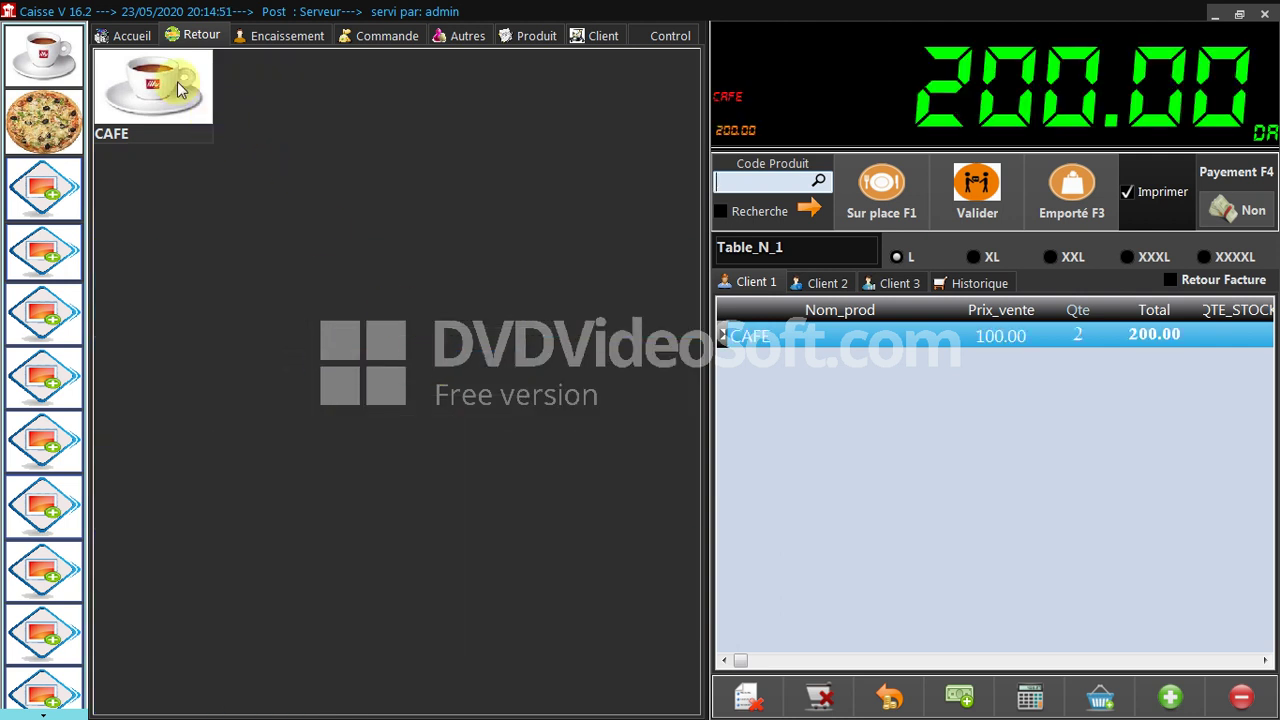
pyautogui.click(177, 90)
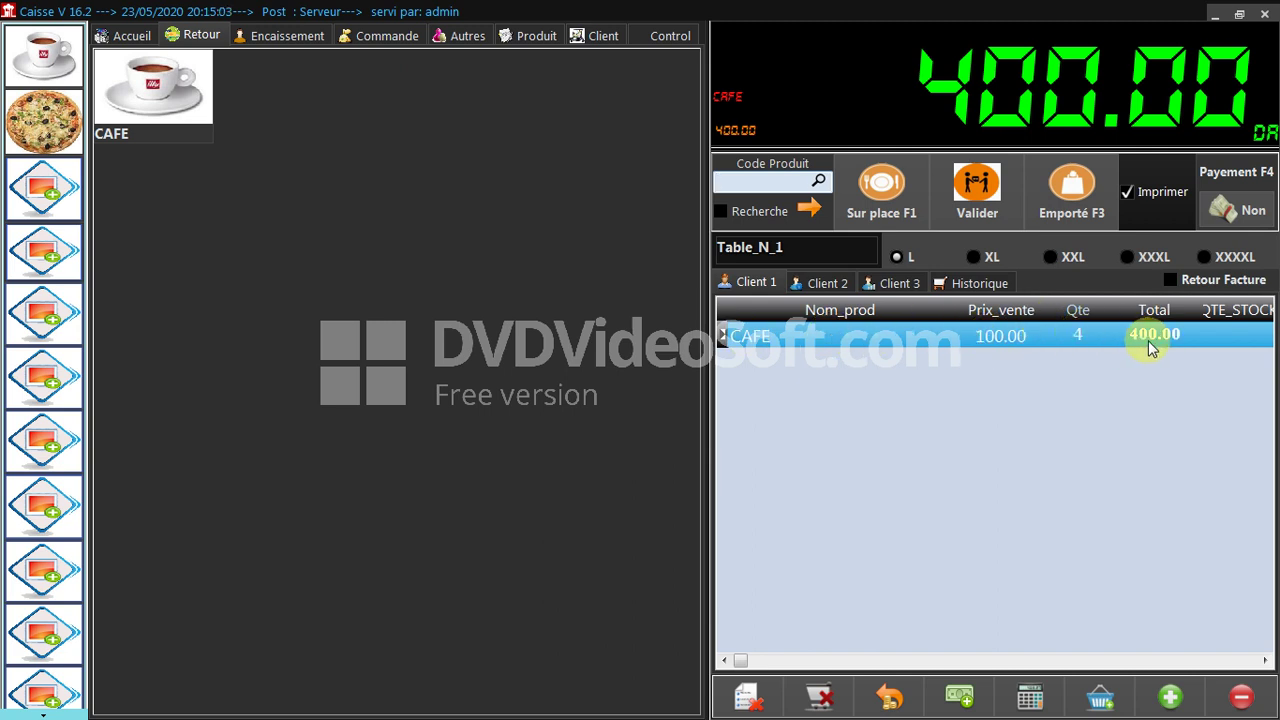
# Reduce the CAFE quantity to 1, leaving a 100.00 total.
pyautogui.click(1242, 698)
pyautogui.click(1242, 698)
pyautogui.click(1242, 698)
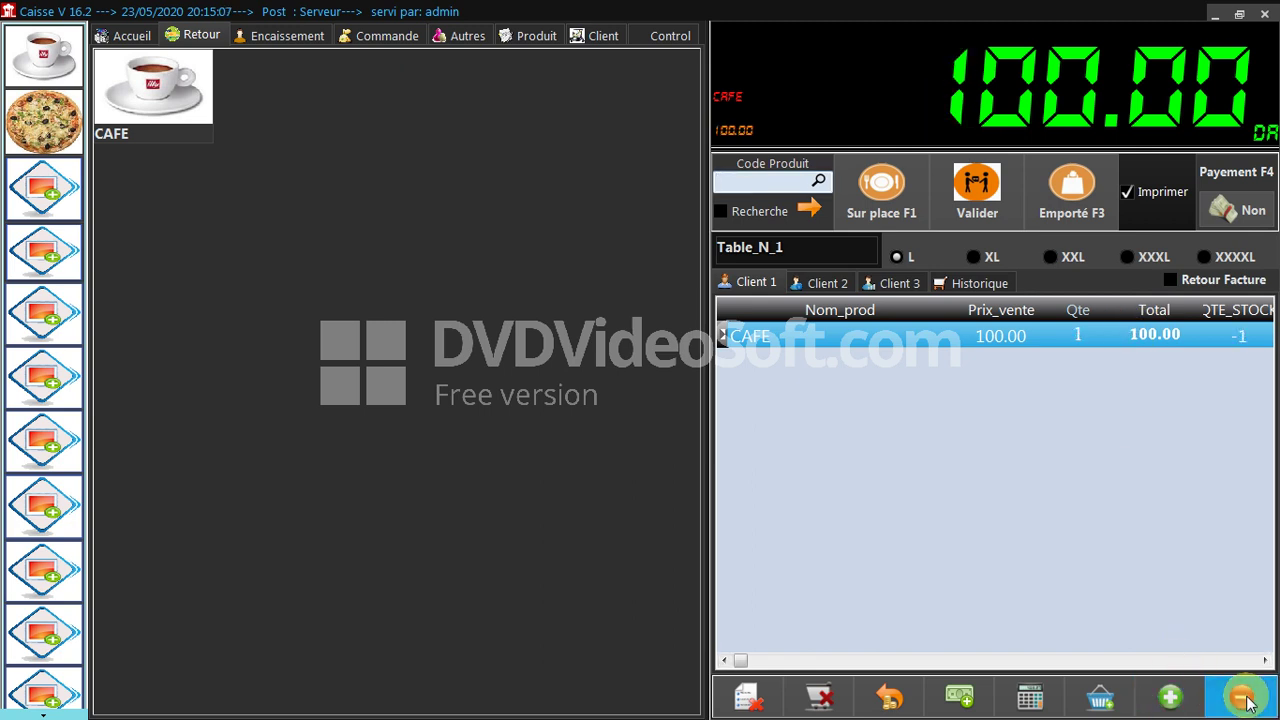
pyautogui.click(42, 90)
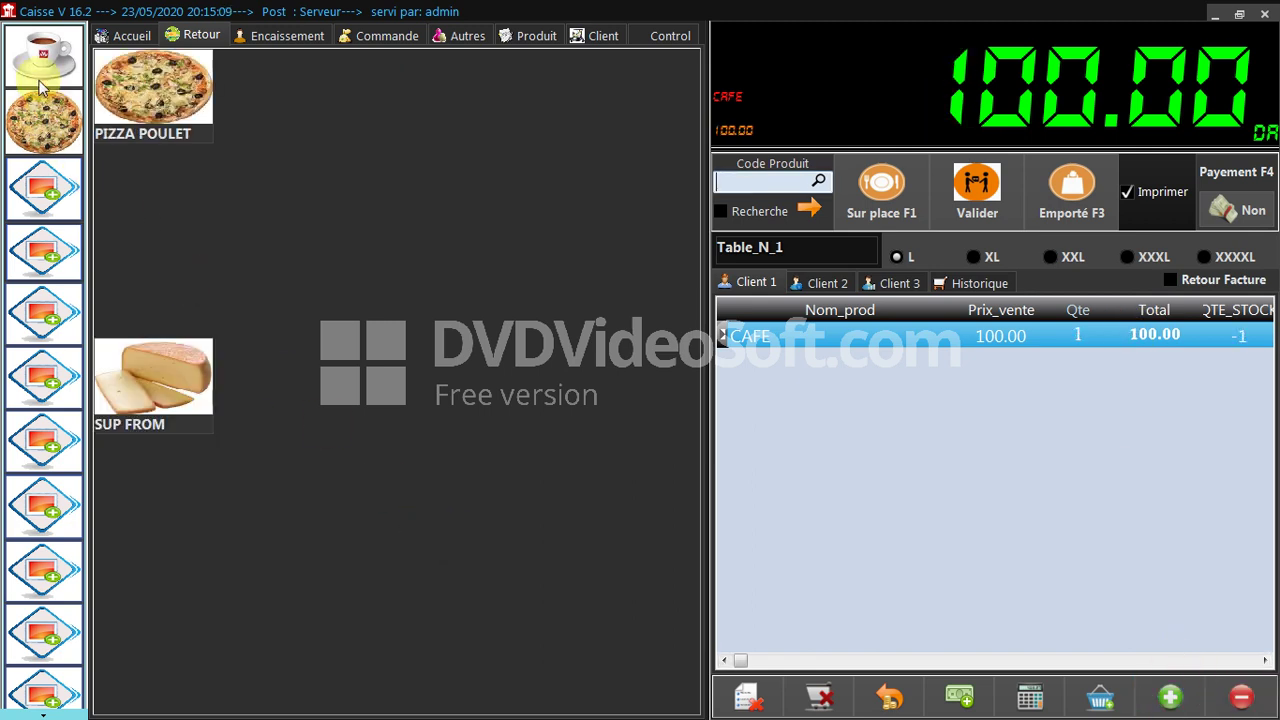
# Add a large PIZZA POULET with SUP FROM (500.00) for a 600.00 total, widening the Nom_prod column.
pyautogui.click(40, 58)
pyautogui.click(40, 120)
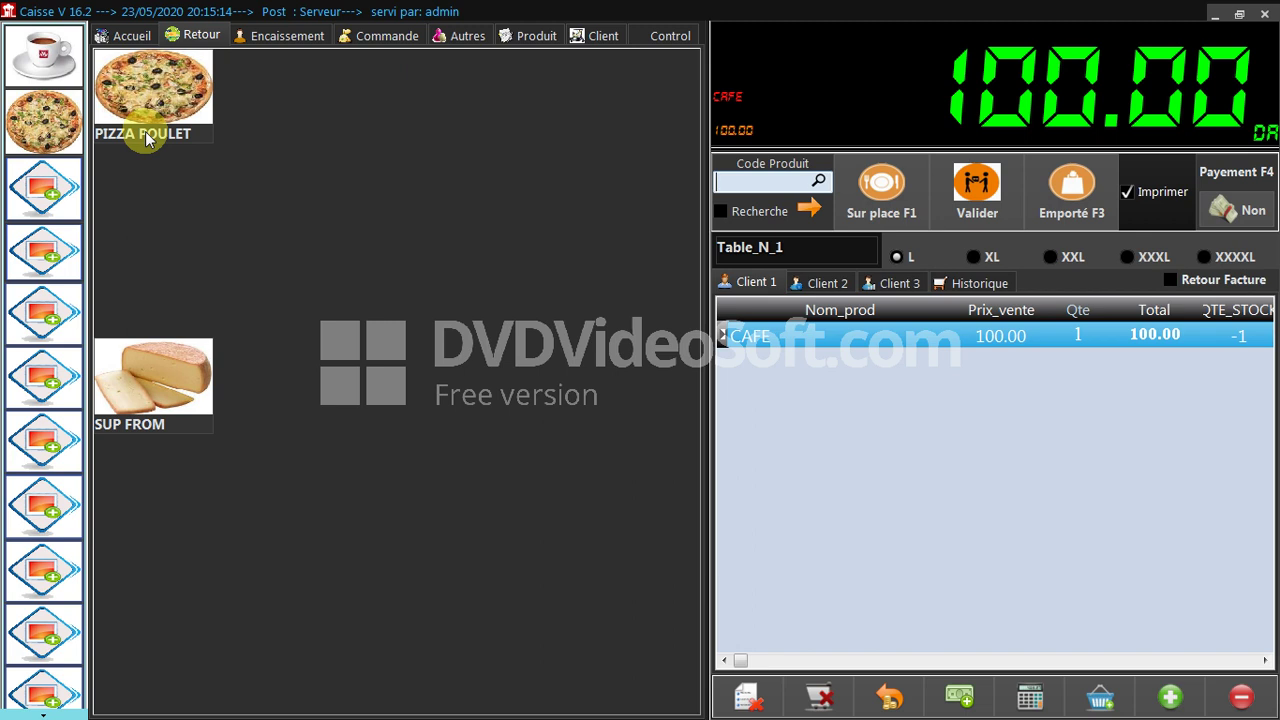
pyautogui.click(195, 88)
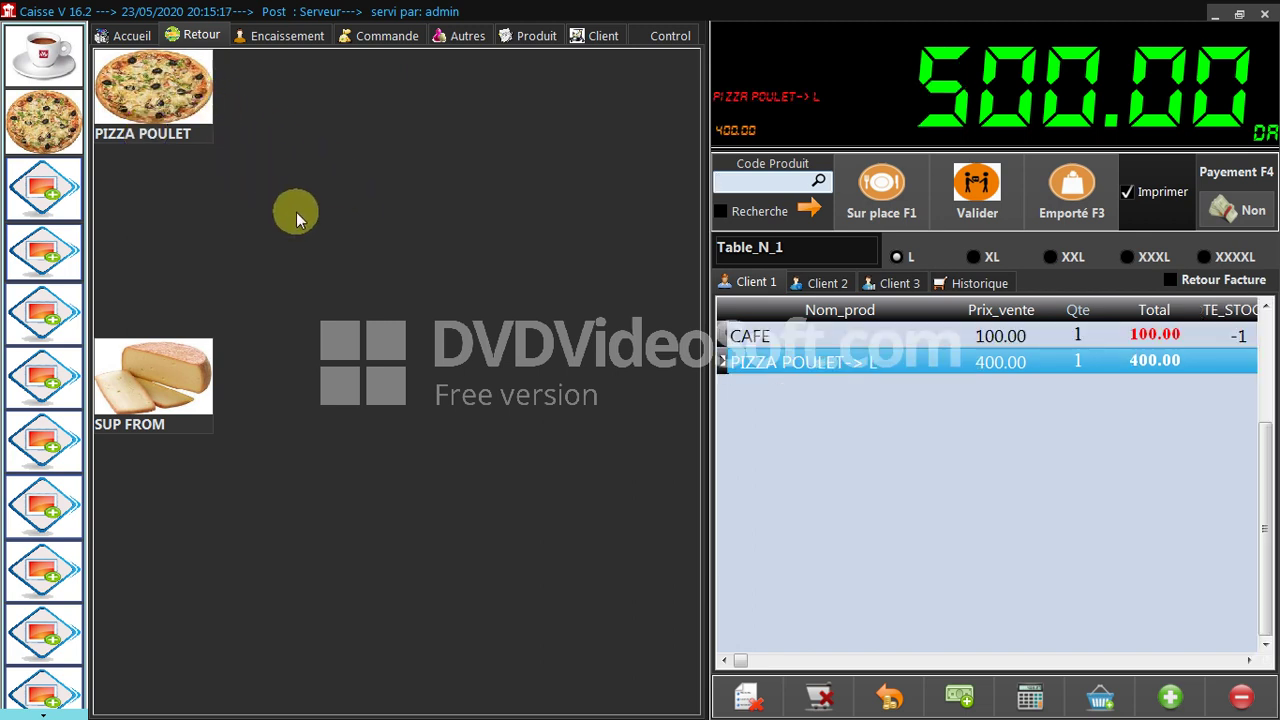
pyautogui.click(152, 380)
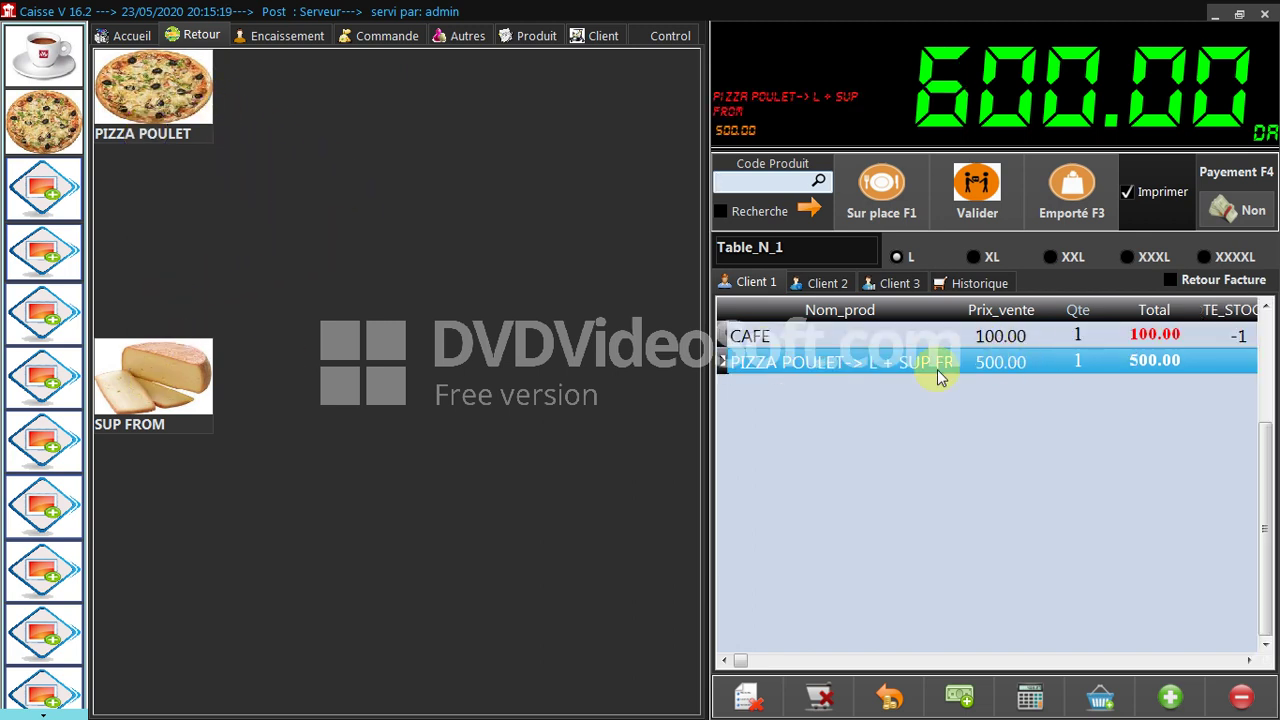
pyautogui.moveTo(955, 309); pyautogui.dragTo(984, 305)
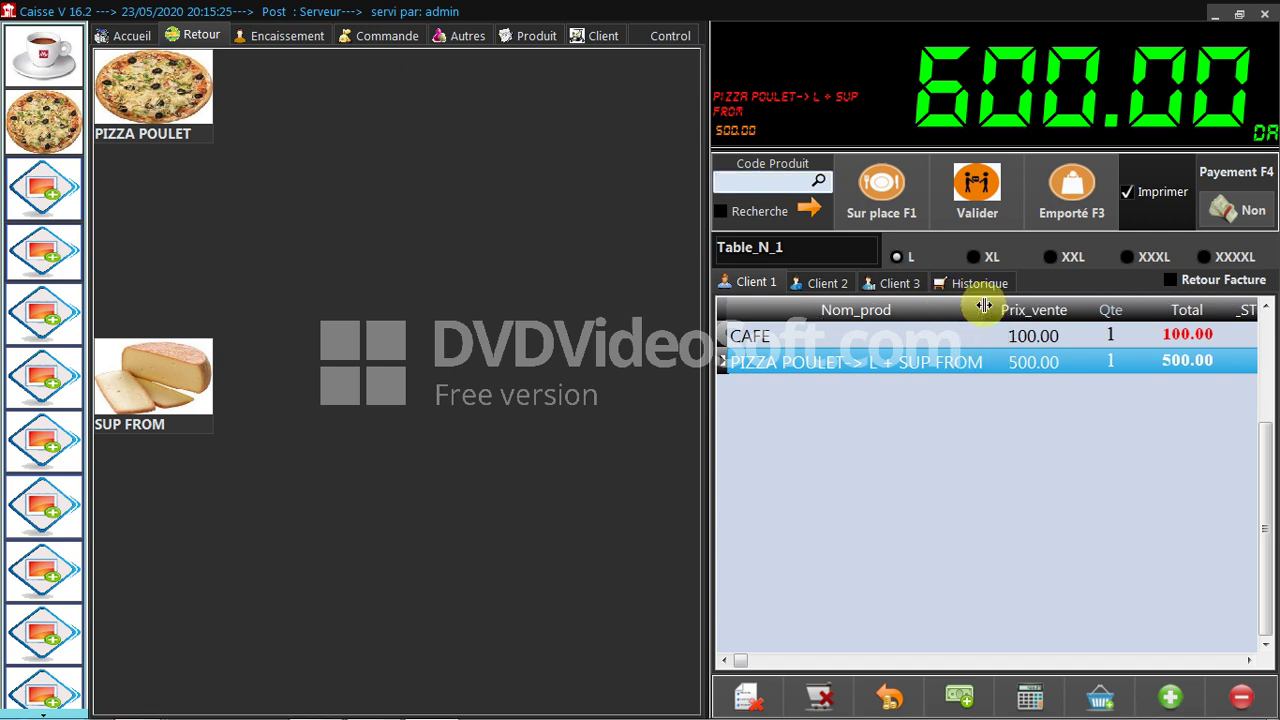
pyautogui.click(660, 36)
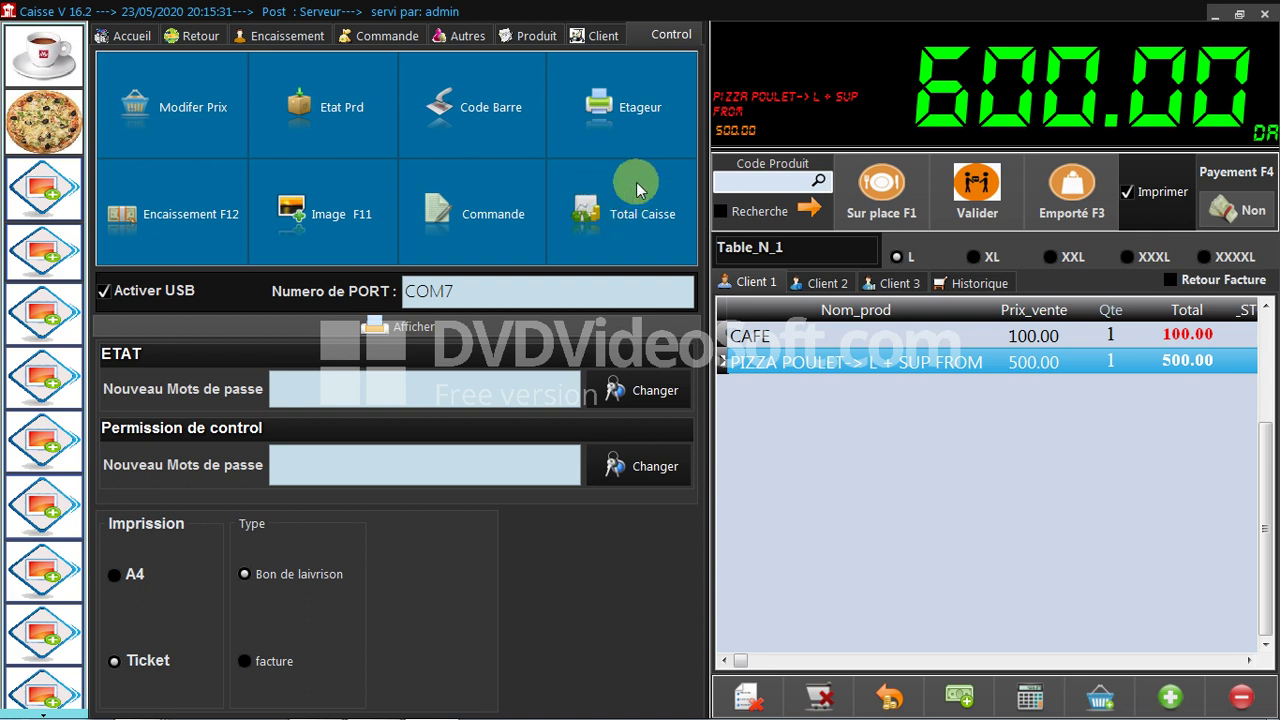
# Open Total Caisse, retrying the access password after a wrong-password error.
pyautogui.click(622, 194)
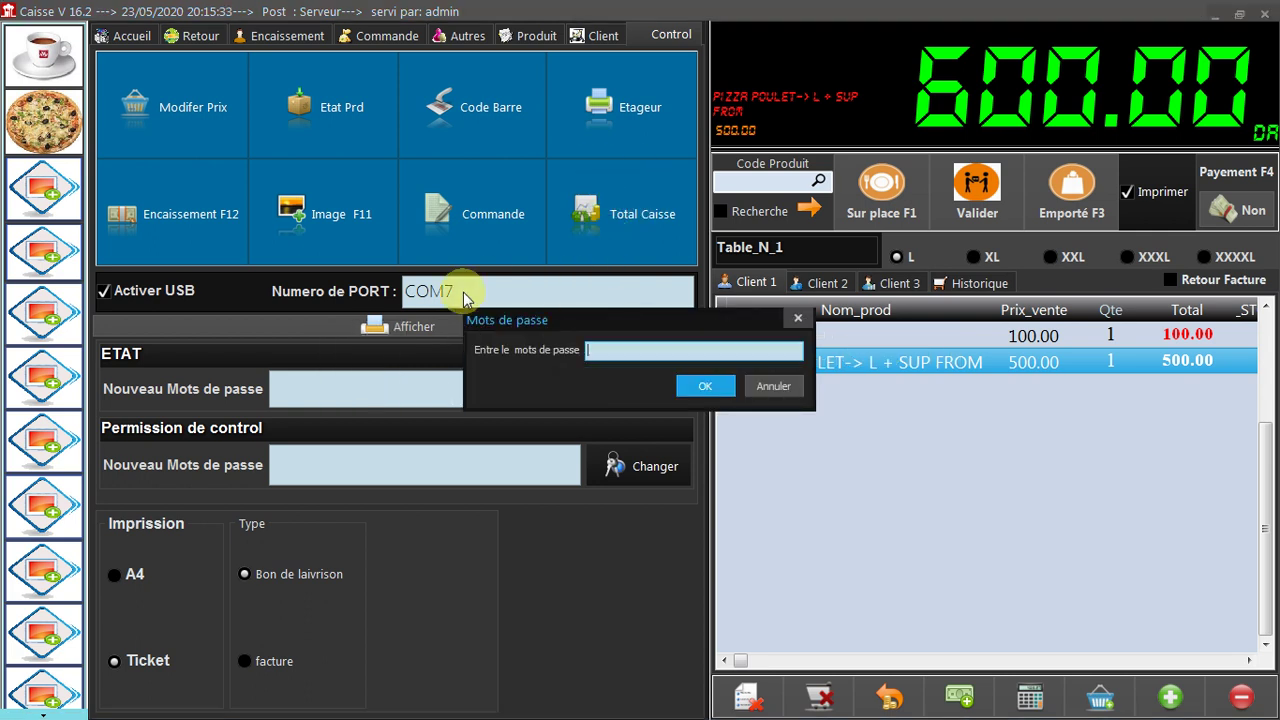
pyautogui.press('Return')
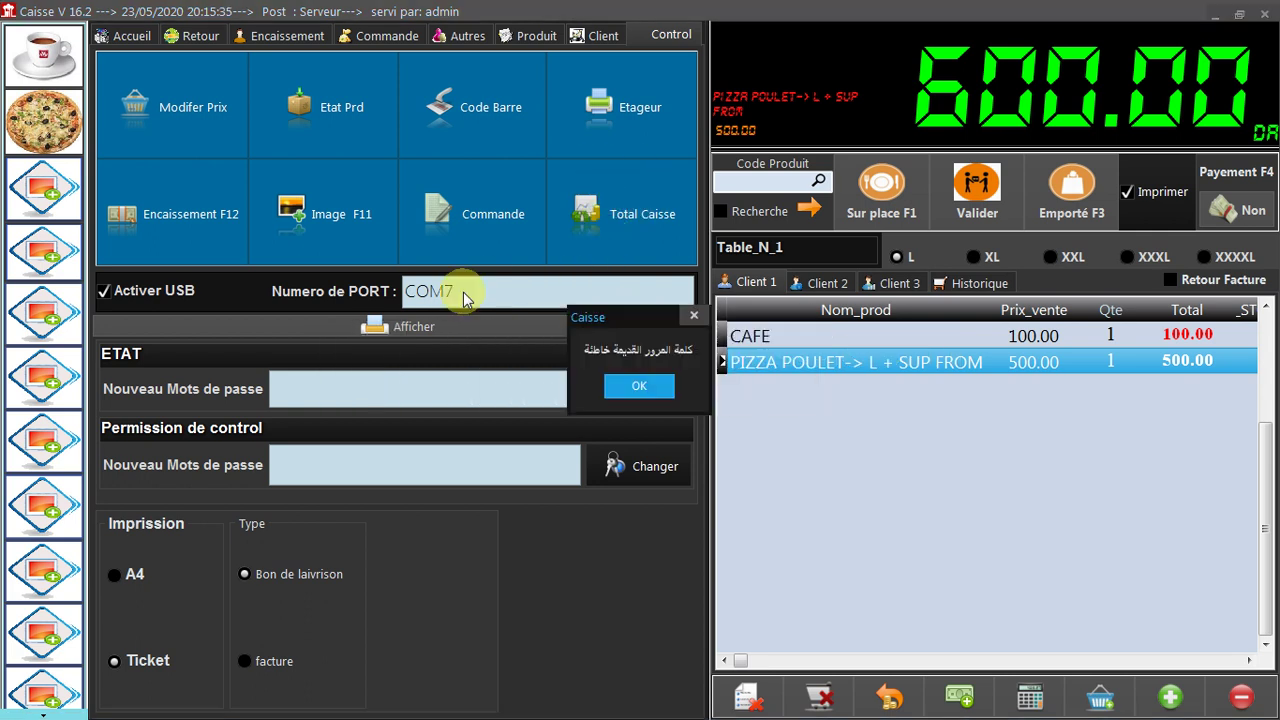
pyautogui.press('Return')
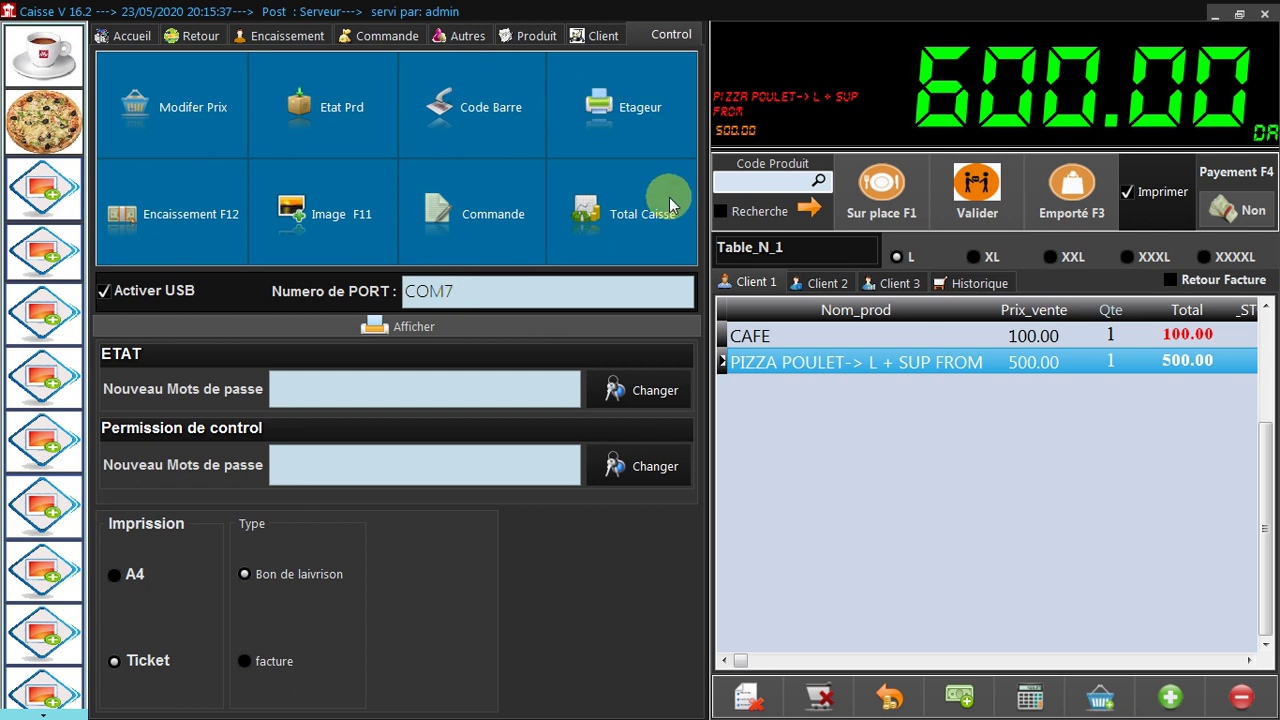
pyautogui.click(668, 200)
pyautogui.write('0000')
pyautogui.press('Return')
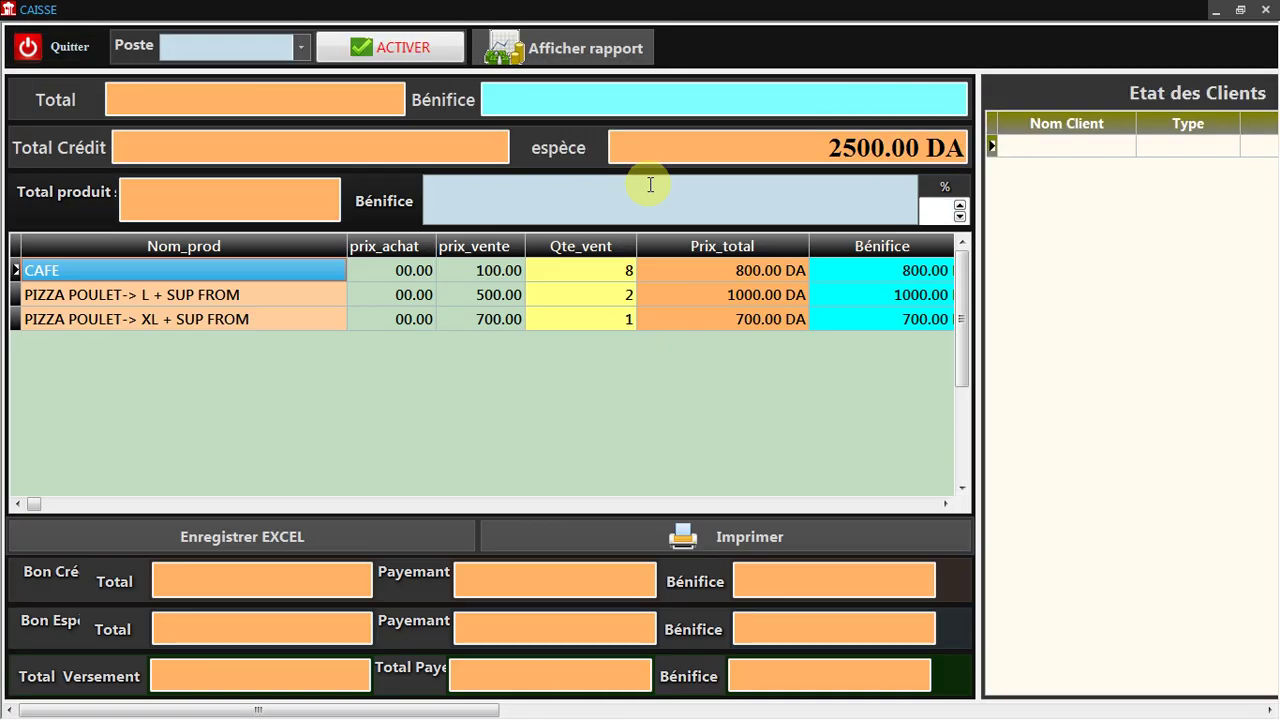
# Review the 2500.00 DA total, profit, credit and cash figures, then open the activity report preview.
pyautogui.click(143, 97)
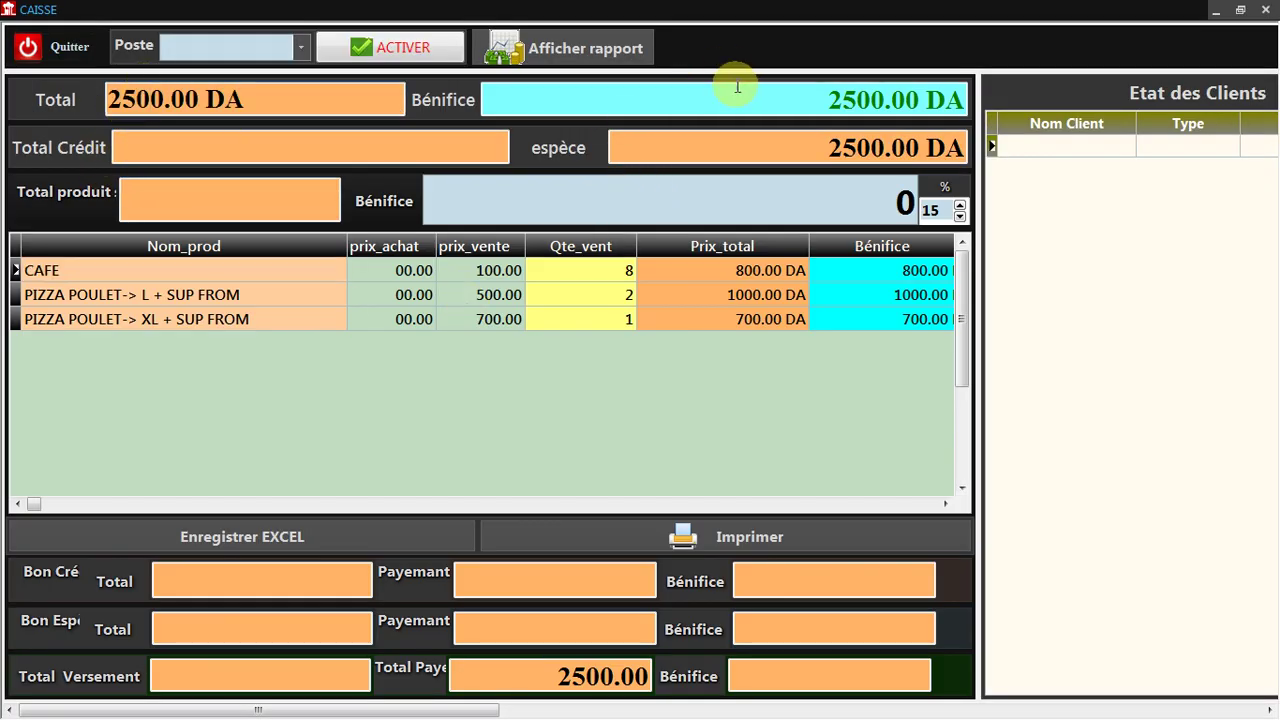
pyautogui.click(700, 98)
pyautogui.click(233, 150)
pyautogui.click(719, 162)
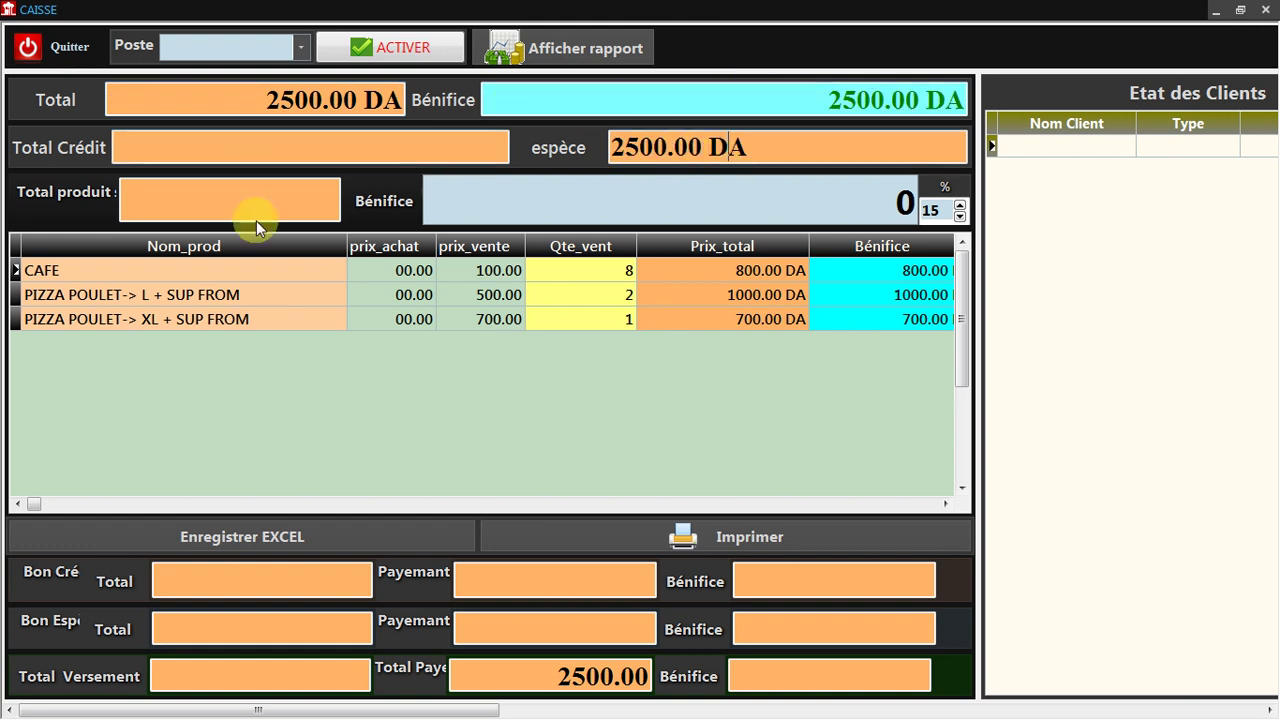
pyautogui.click(171, 211)
pyautogui.click(440, 214)
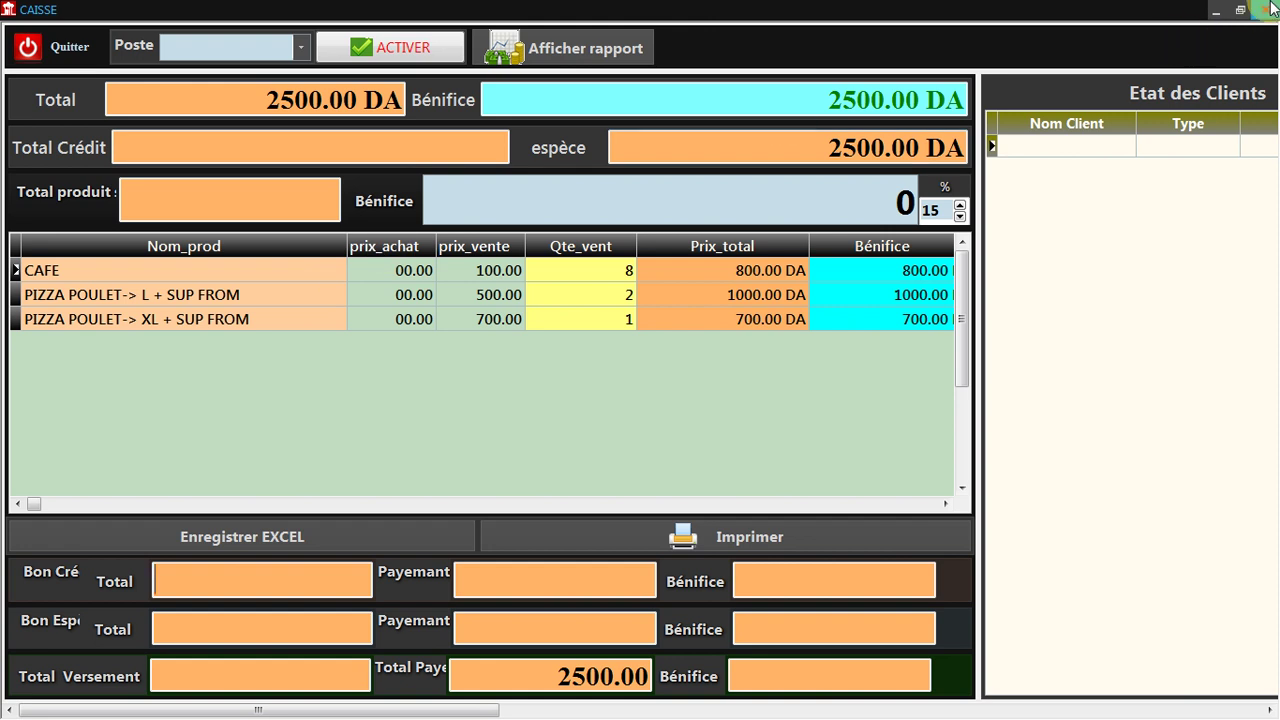
pyautogui.click(563, 45)
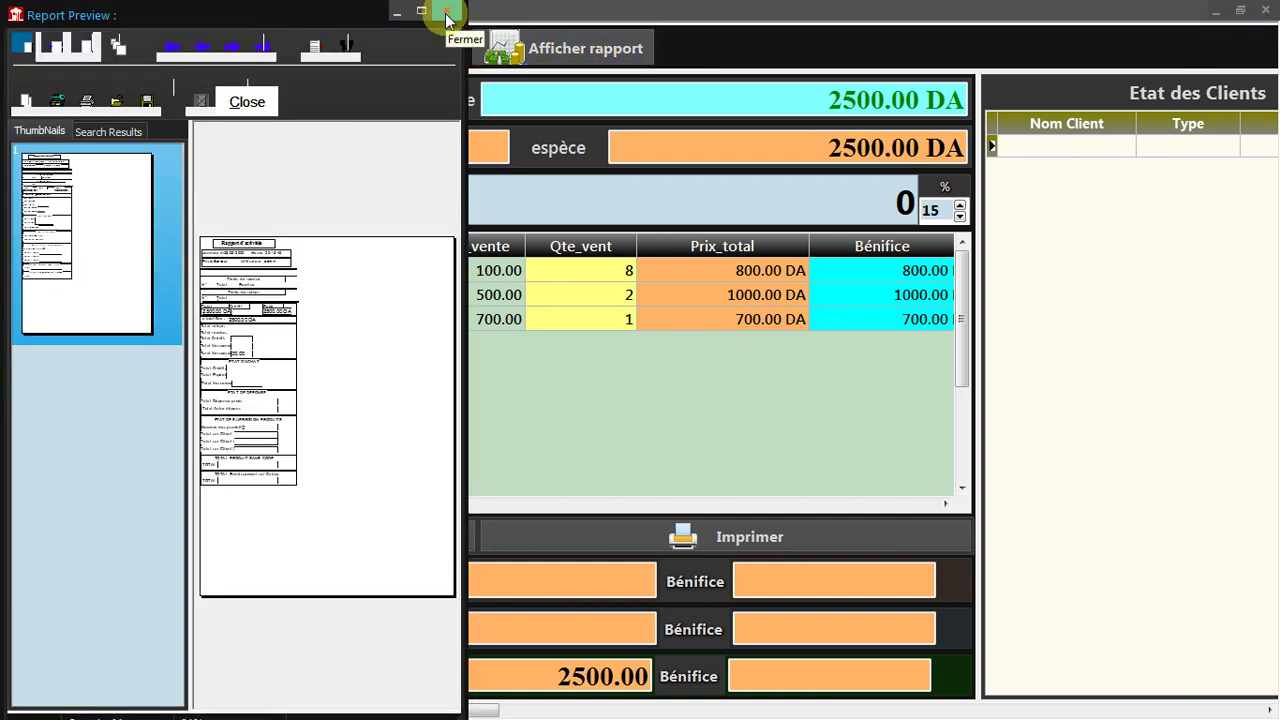
# Maximize the report preview, adjust its page zoom, scroll through the 2500.00 DA report, and close it.
pyautogui.click(52, 48)
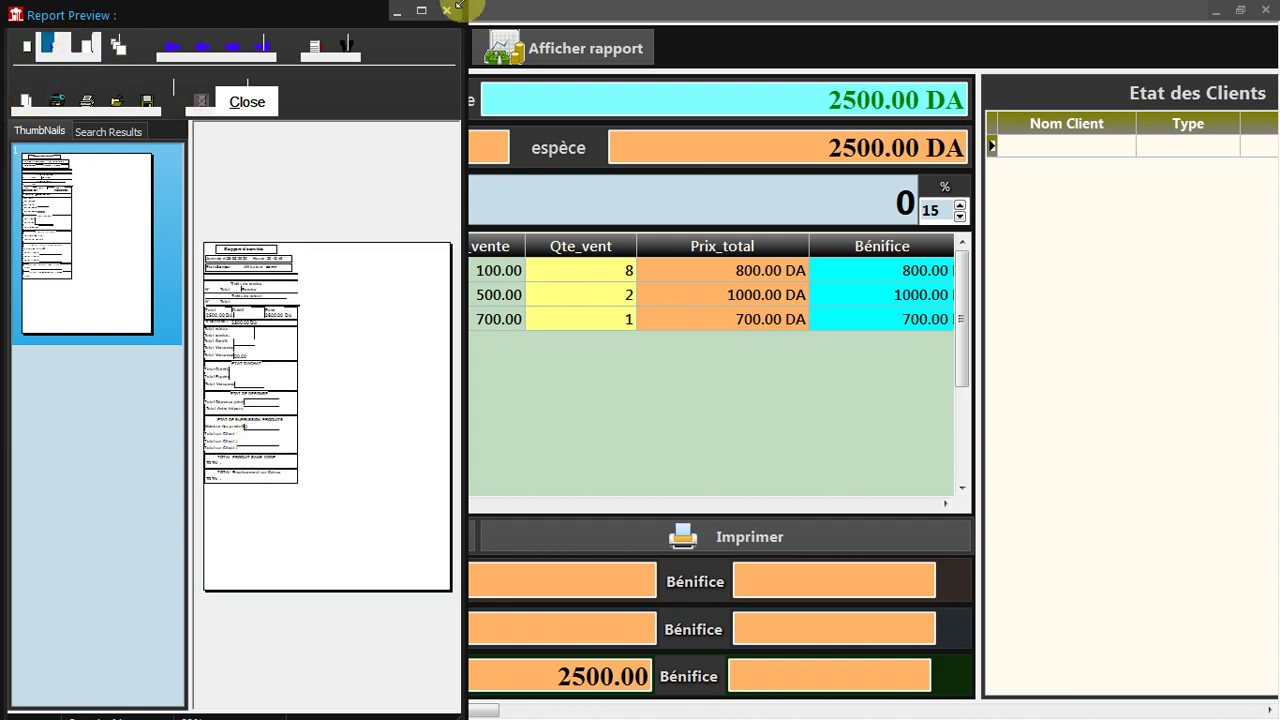
pyautogui.click(421, 10)
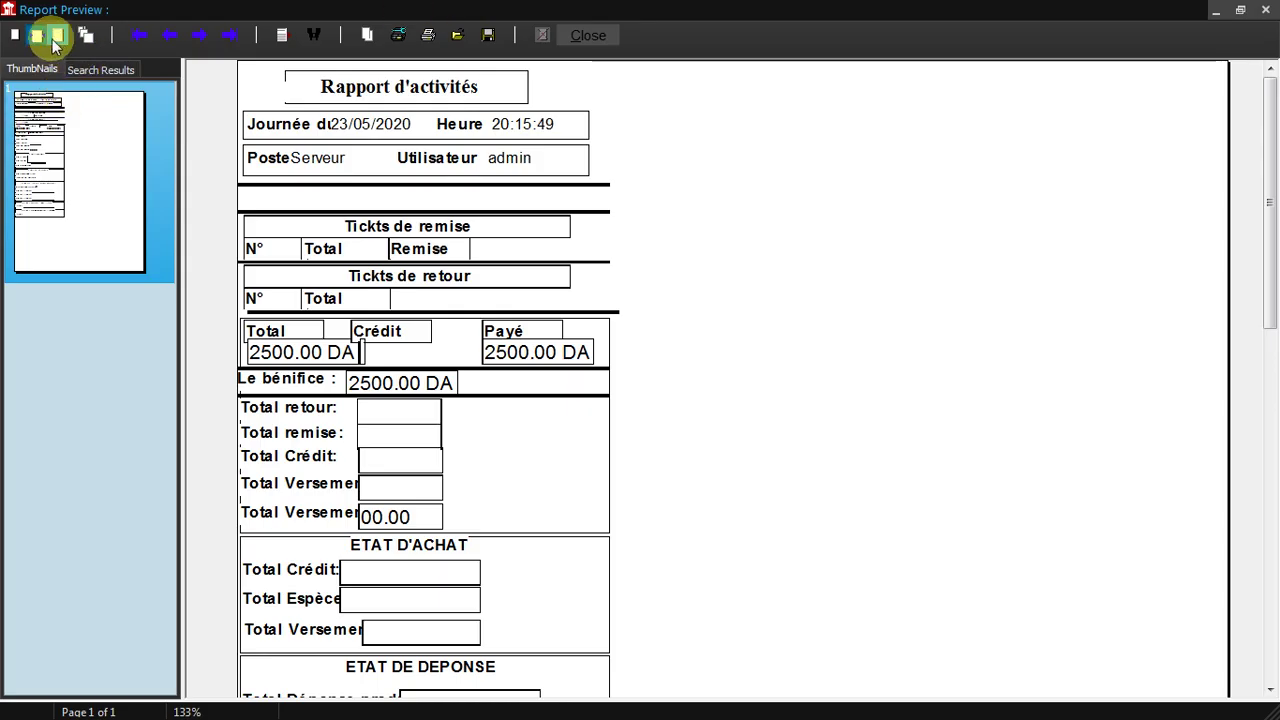
pyautogui.click(56, 38)
pyautogui.click(39, 38)
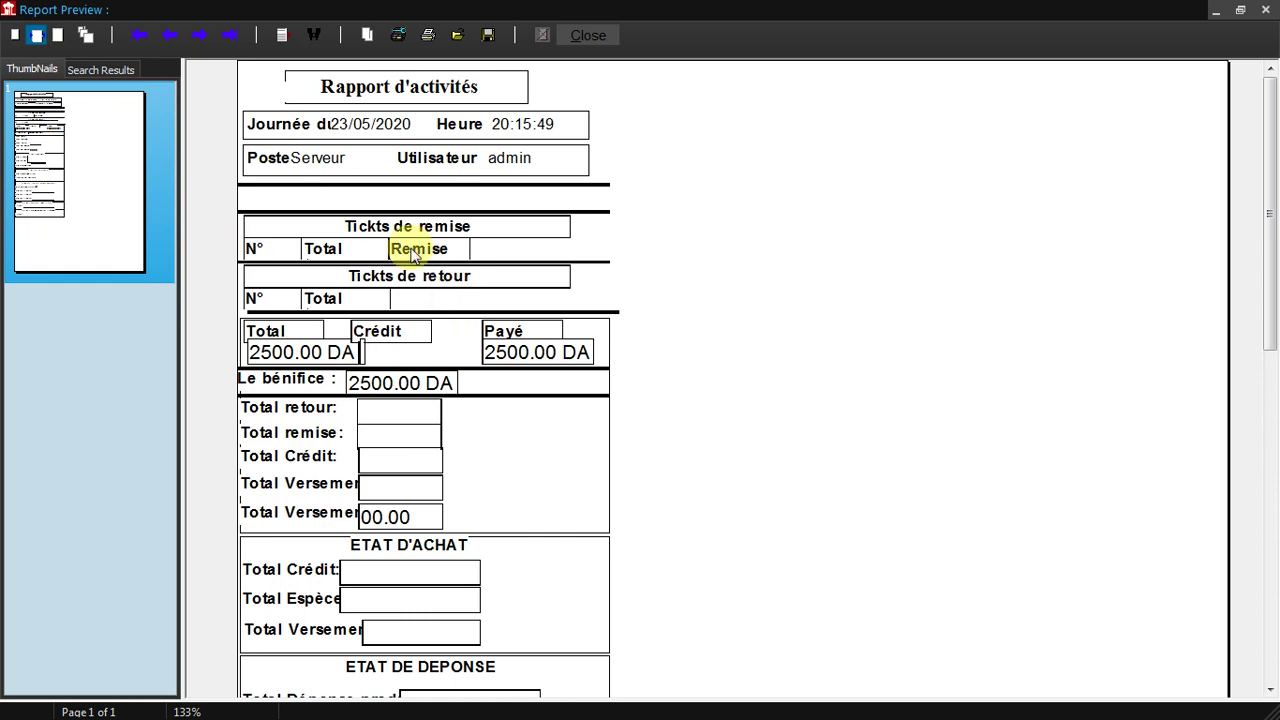
pyautogui.scroll(-2, 400, 249)
pyautogui.scroll(-2, 368, 250)
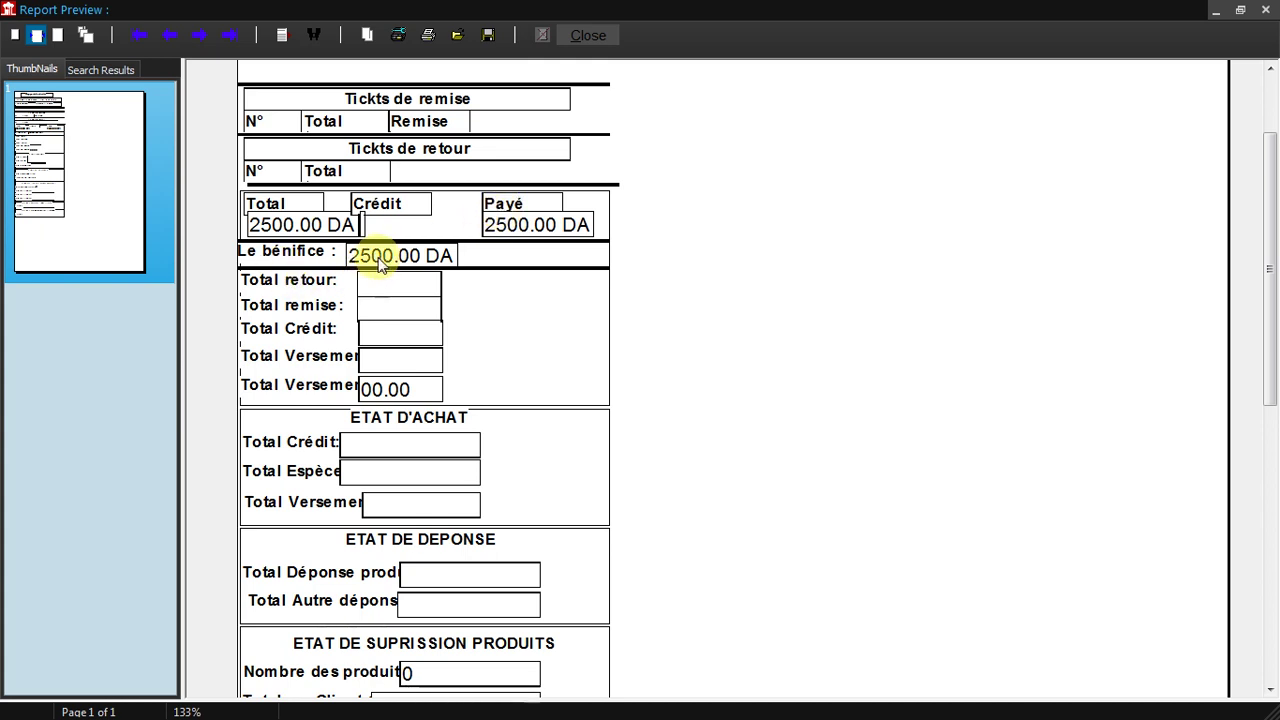
pyautogui.scroll(-4, 372, 265)
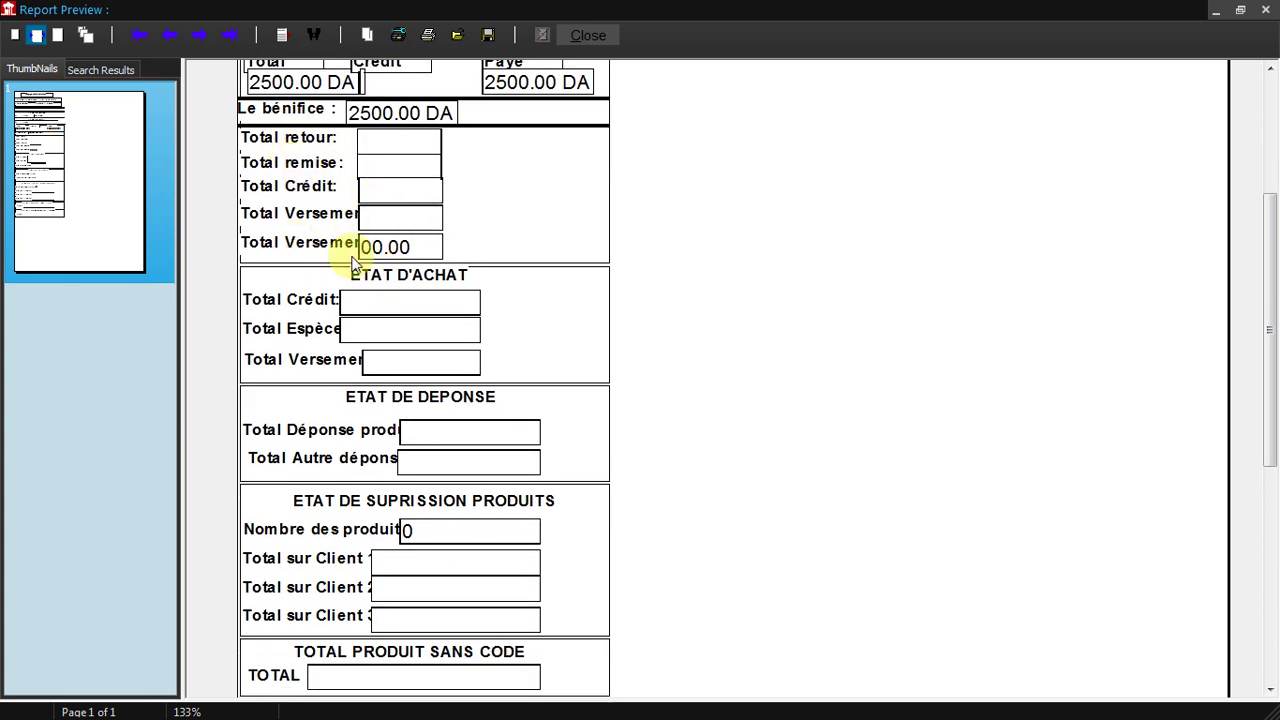
pyautogui.scroll(-3, 406, 334)
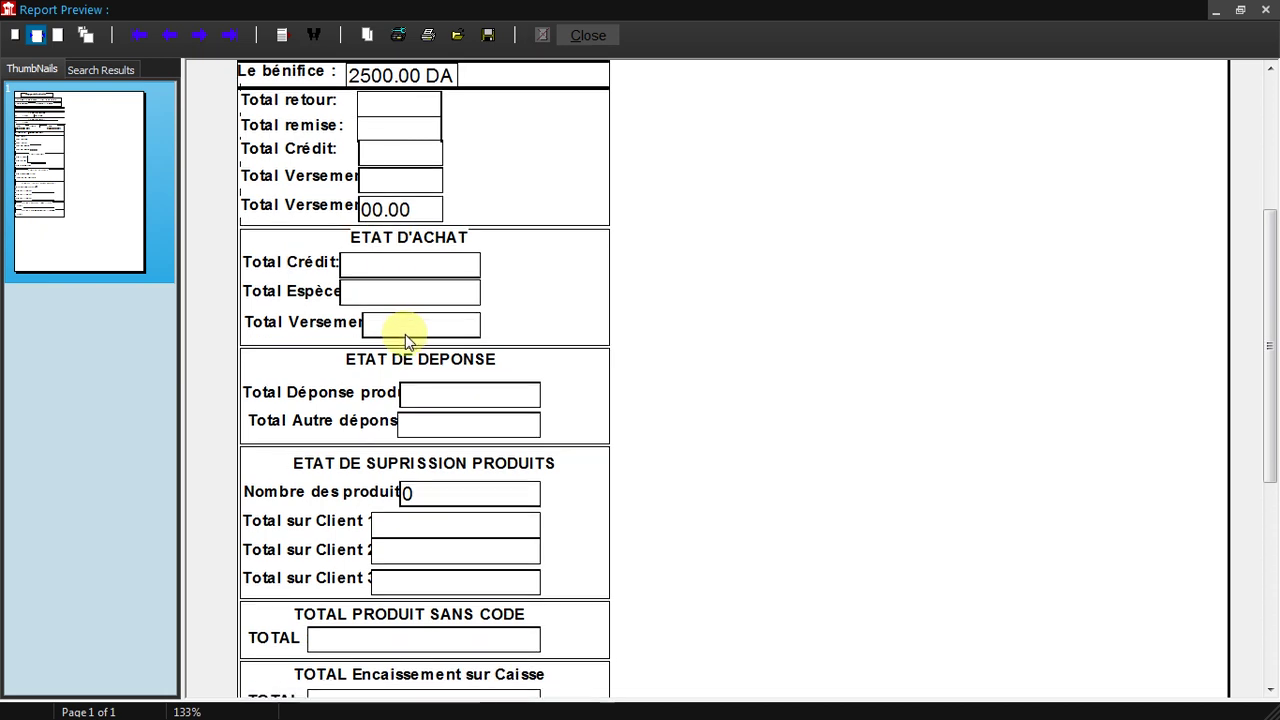
pyautogui.scroll(-5, 405, 330)
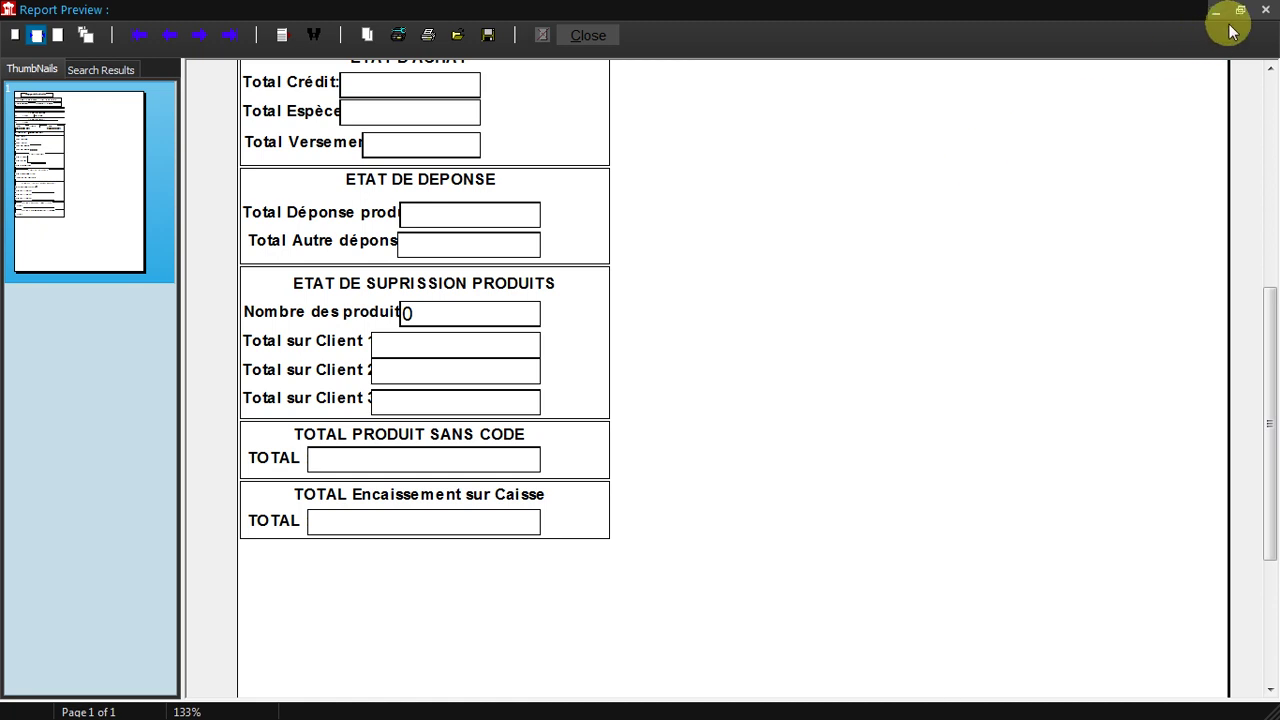
pyautogui.click(1265, 9)
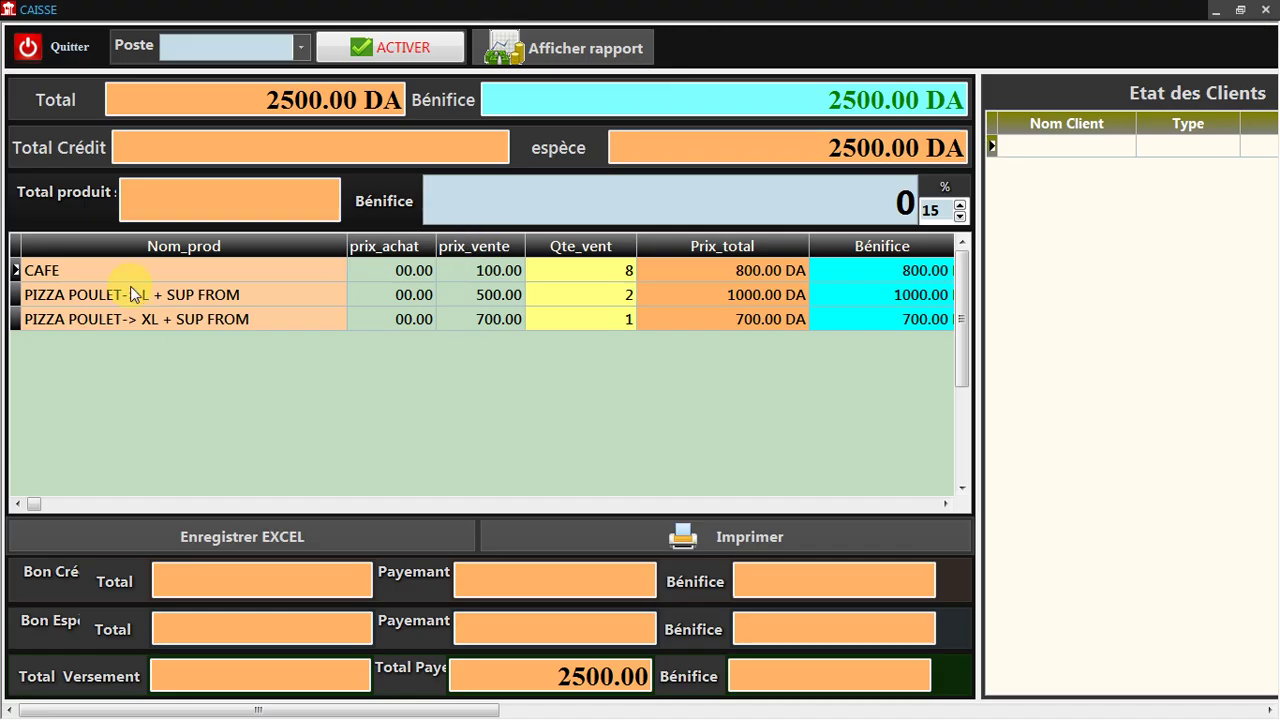
# Close the cash totals, check the loyalty code, total and benefit fields in Gestion Client, then close it.
pyautogui.click(1263, 9)
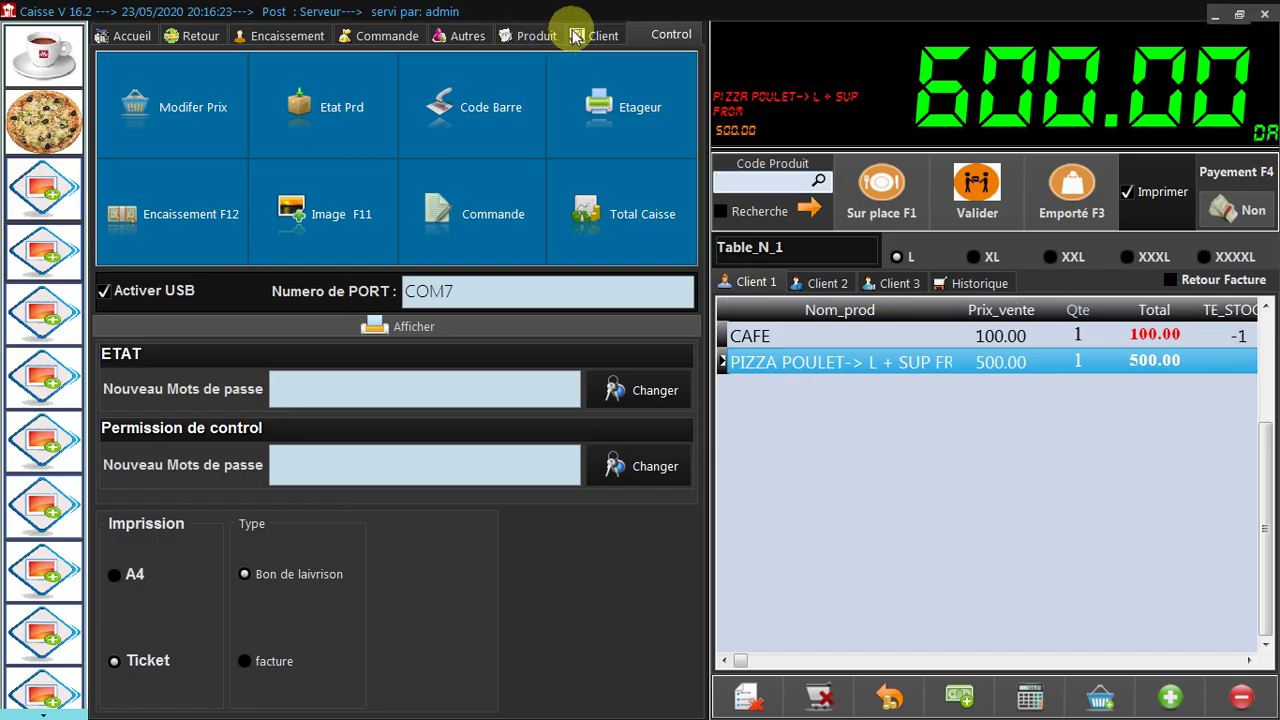
pyautogui.click(596, 34)
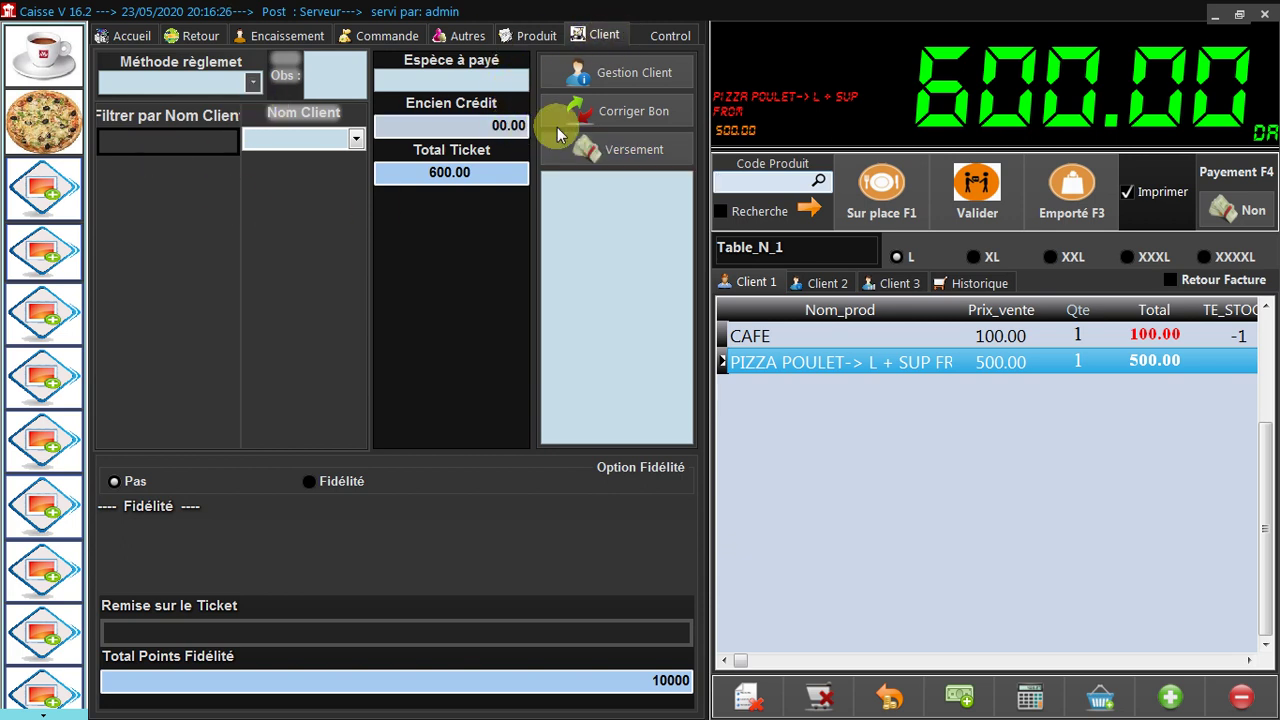
pyautogui.click(598, 72)
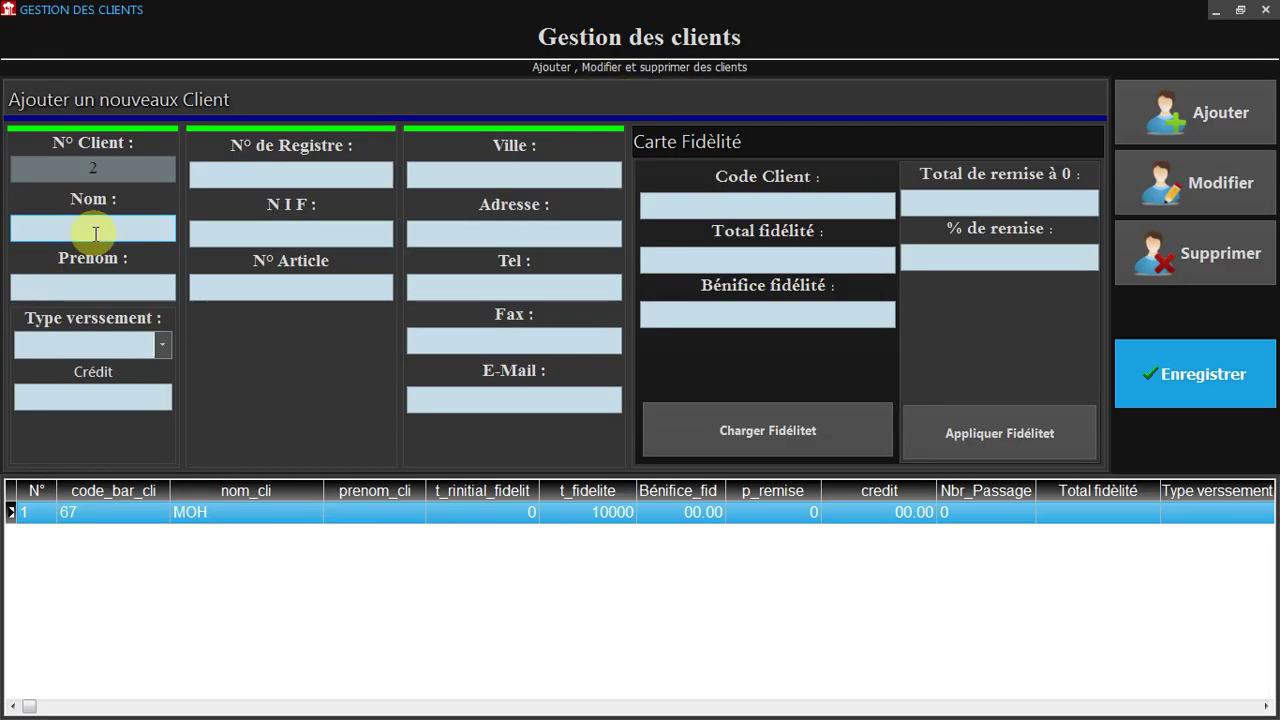
pyautogui.click(700, 208)
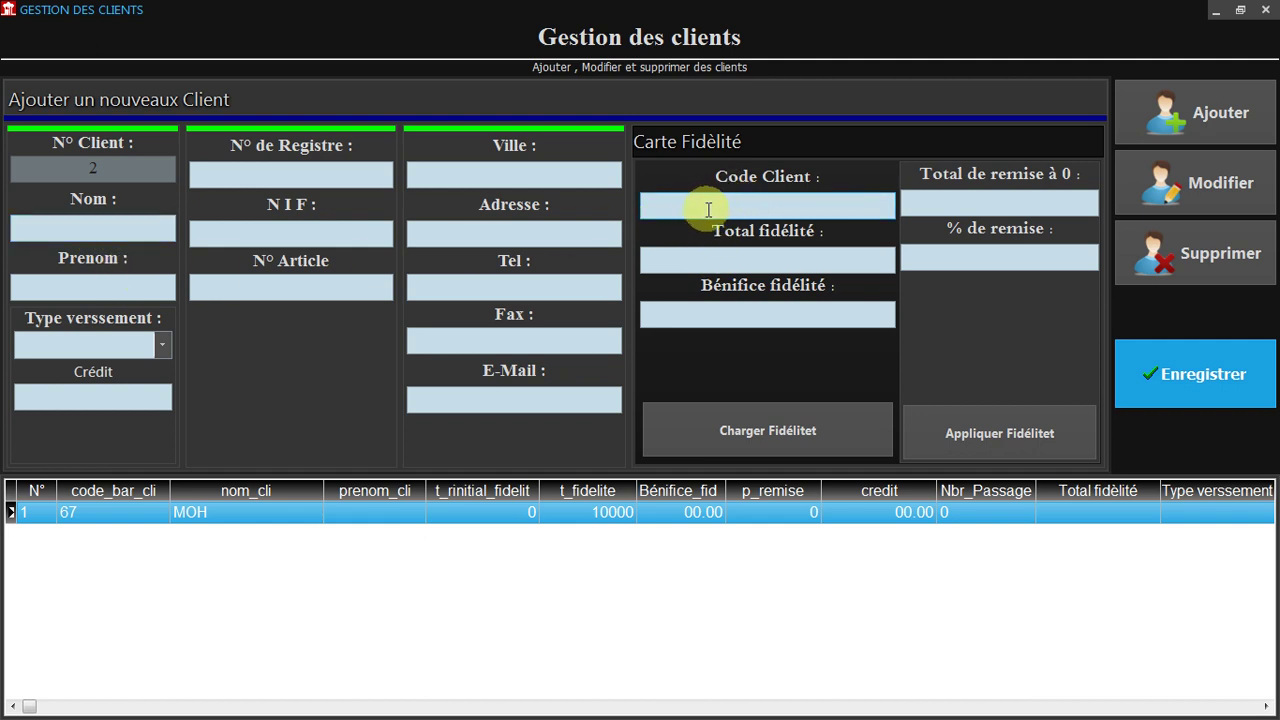
pyautogui.click(701, 265)
pyautogui.click(705, 310)
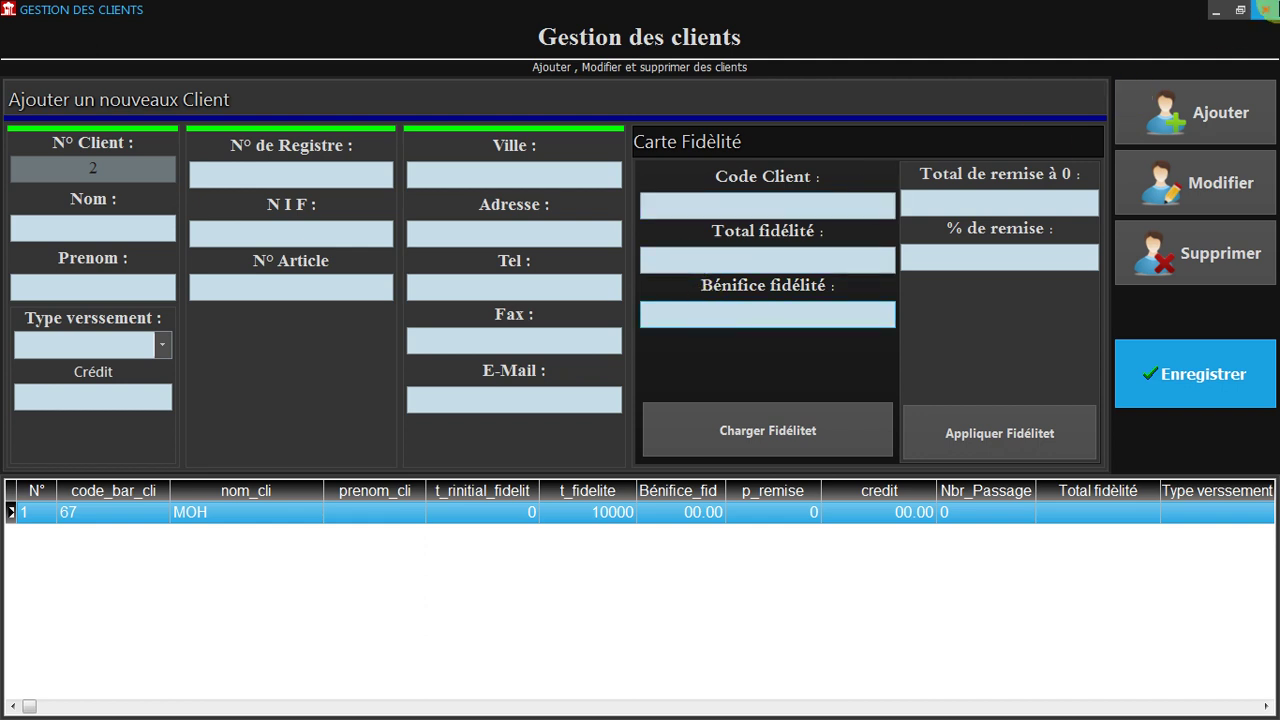
pyautogui.click(1265, 9)
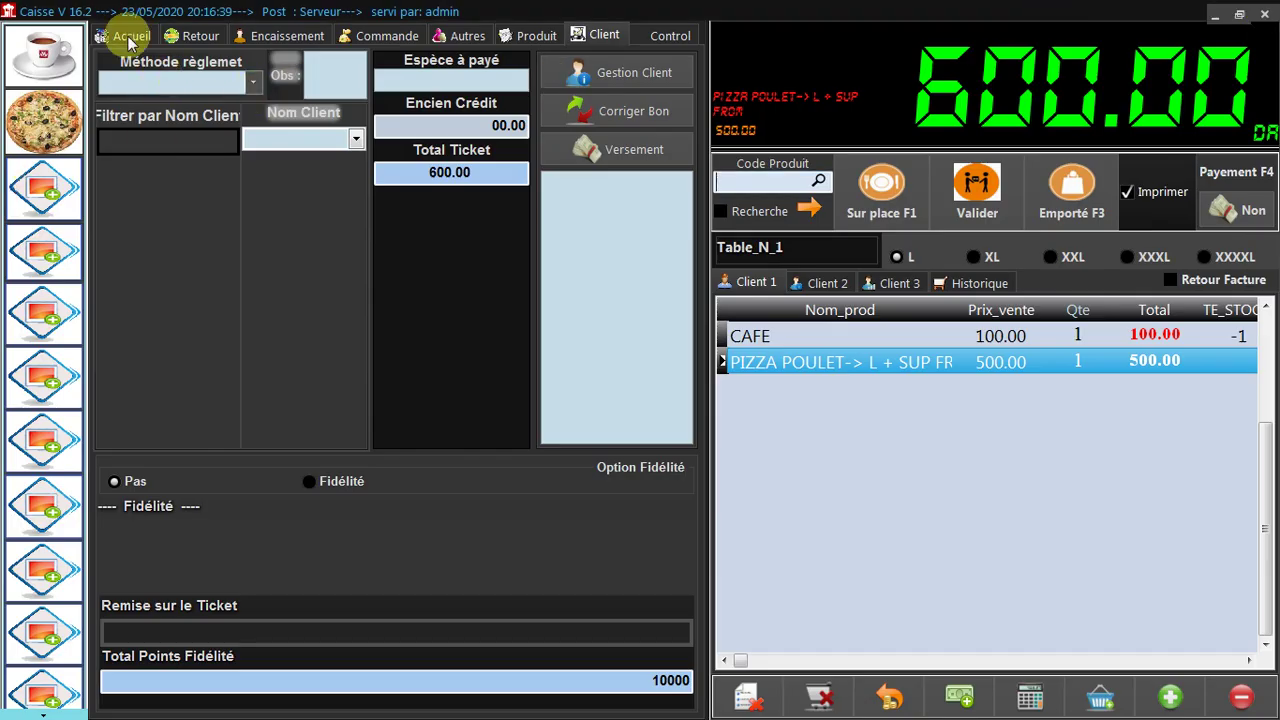
# Enter 2000 cash in Espéce for the 600.00 ticket, giving 1400.00 change, then return to Accueil.
pyautogui.click(128, 40)
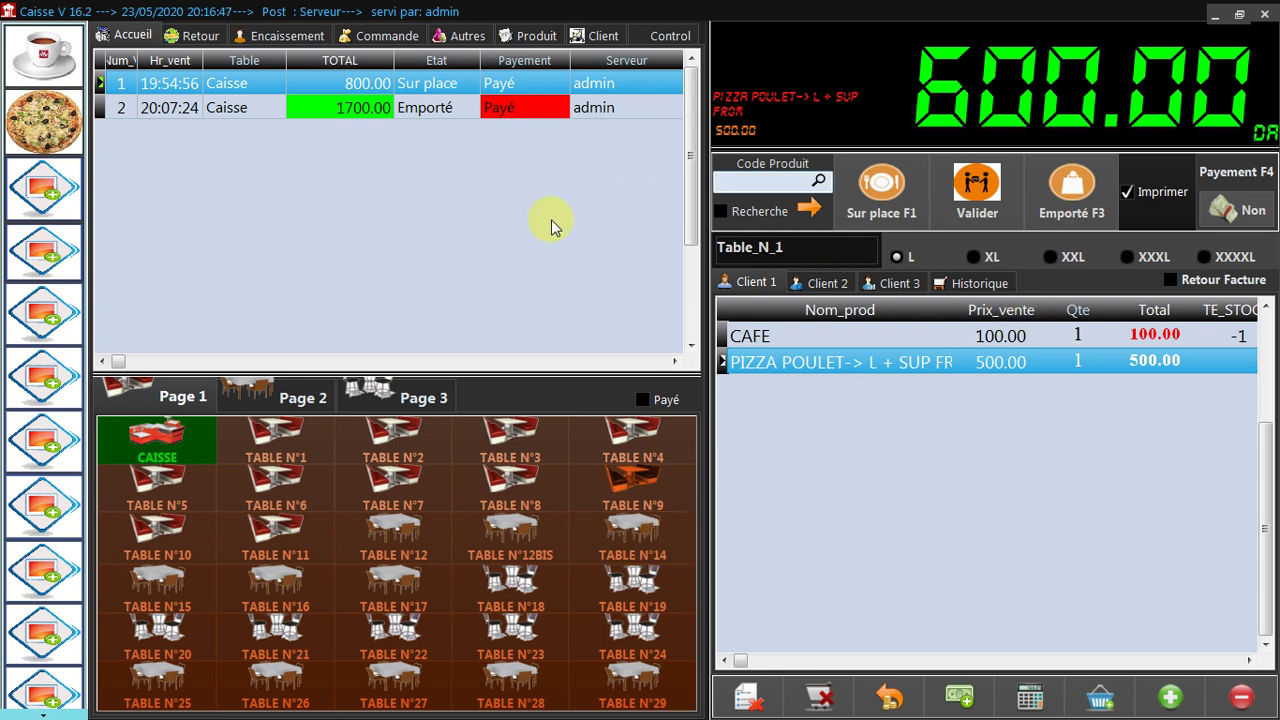
pyautogui.moveTo(560, 220)
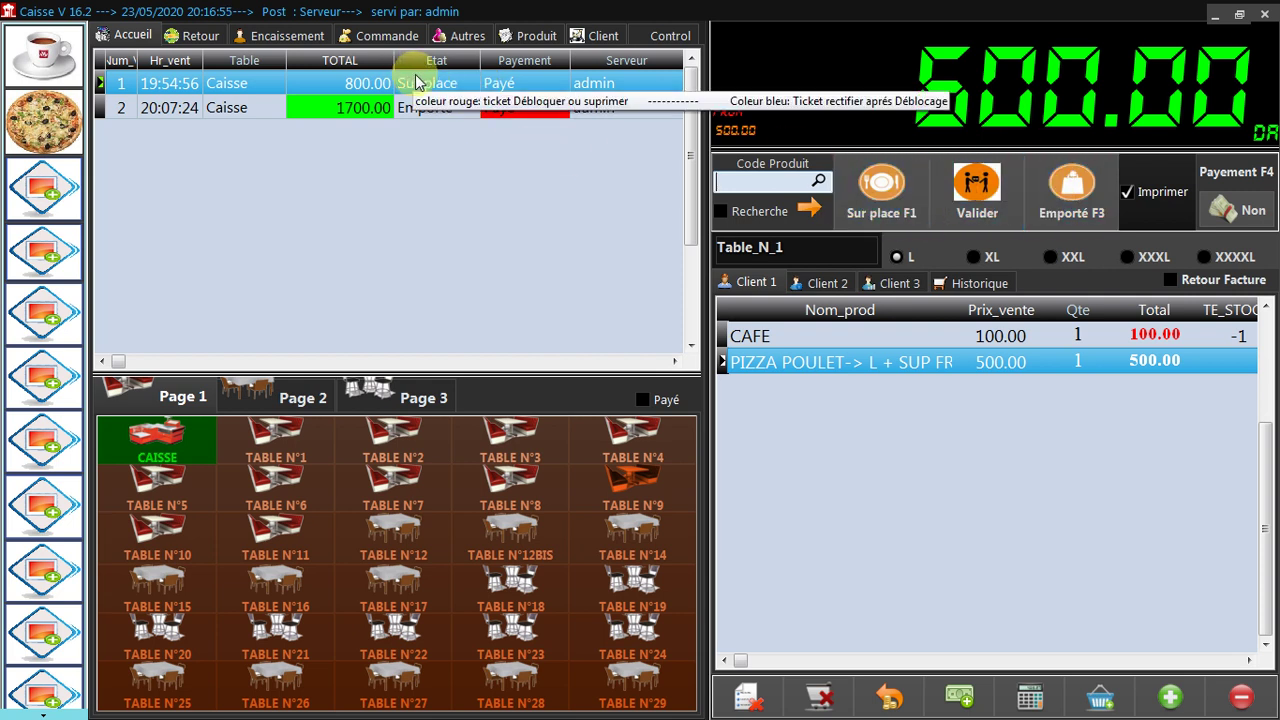
pyautogui.click(282, 35)
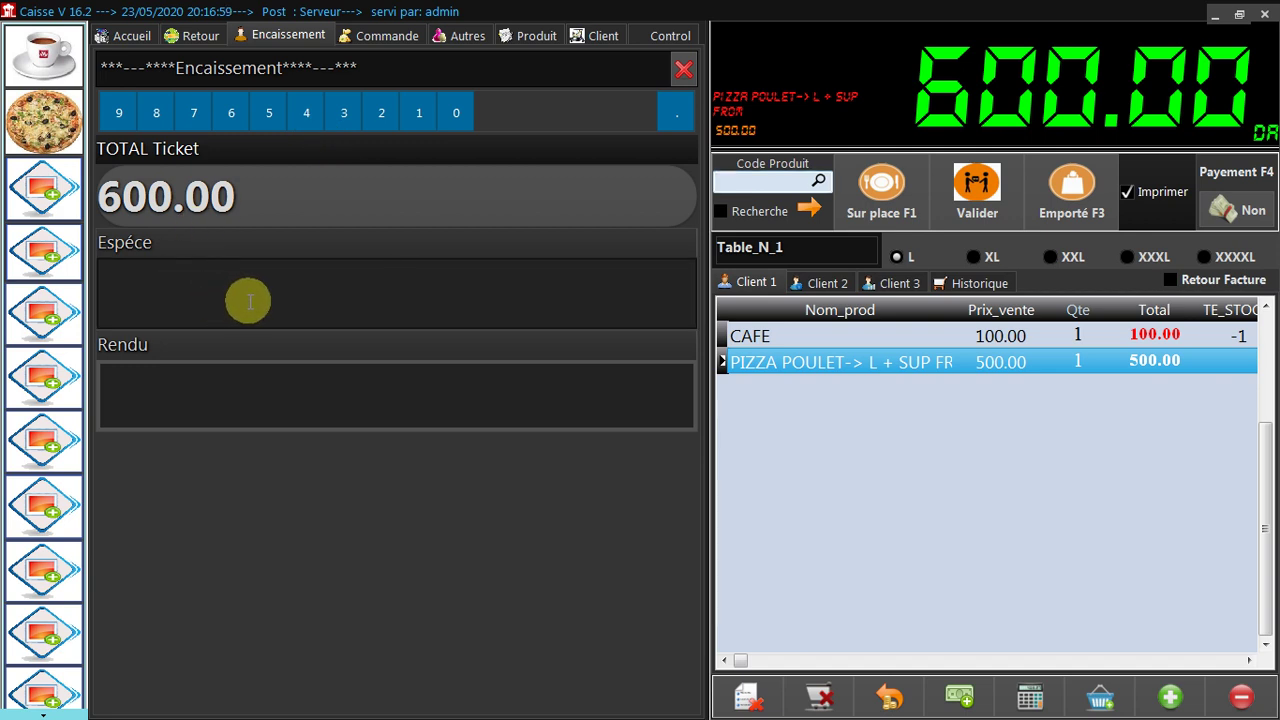
pyautogui.write('2000')
pyautogui.click(417, 405)
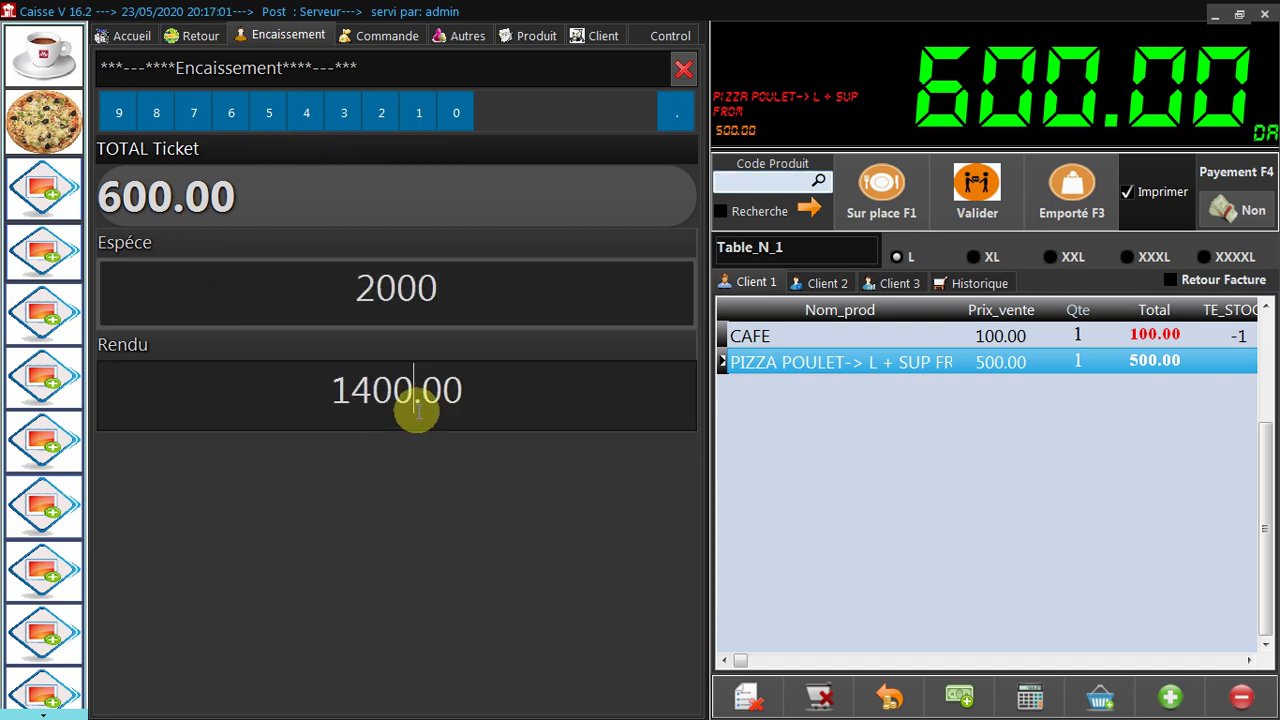
pyautogui.click(696, 73)
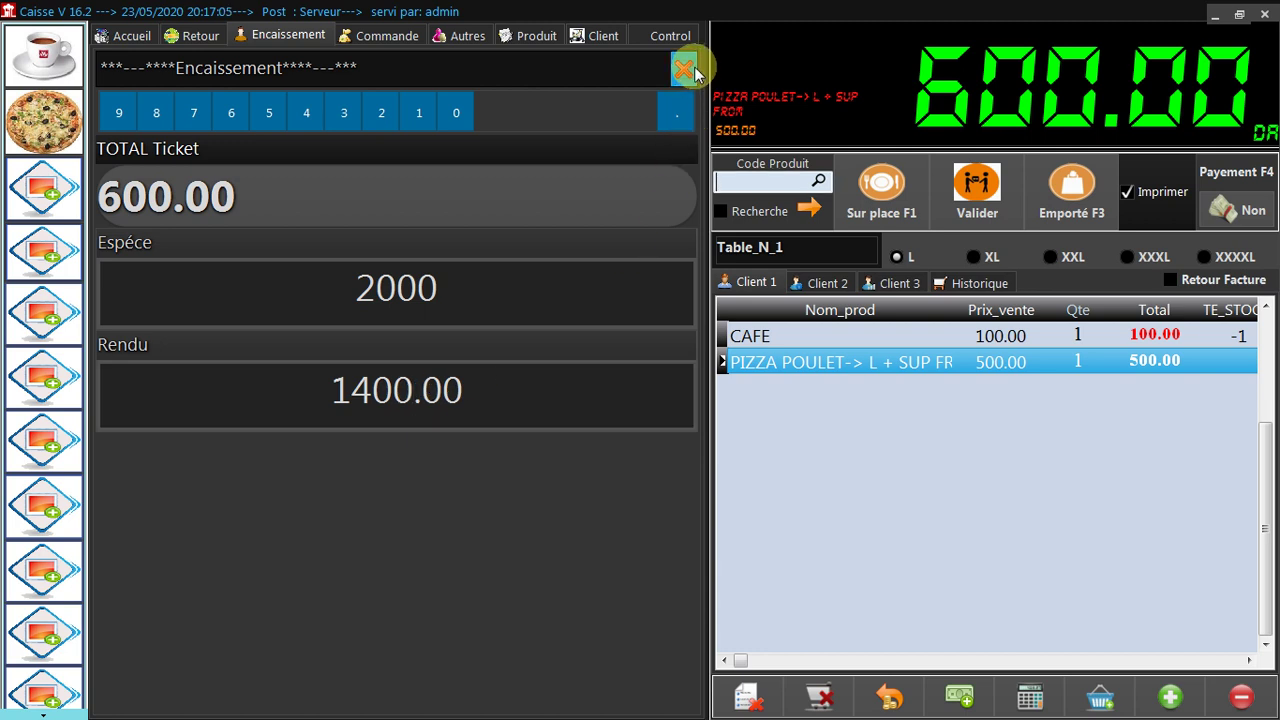
pyautogui.click(117, 41)
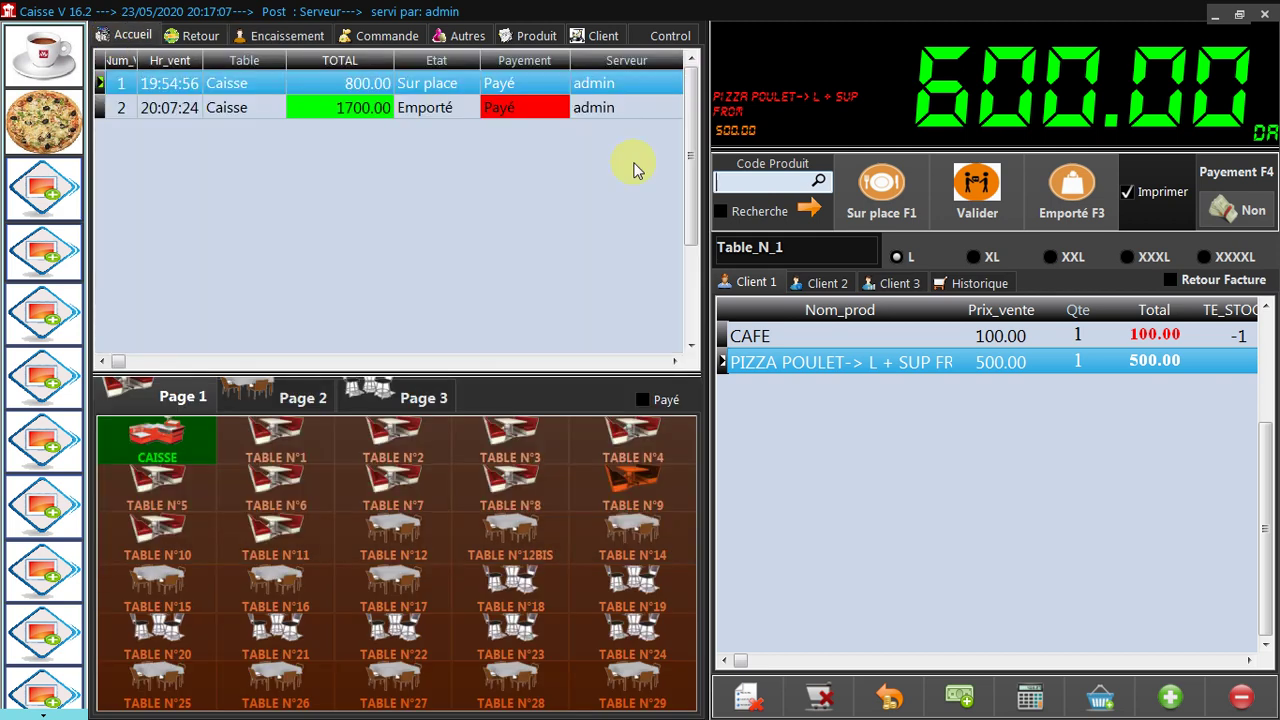
# Exit the sales screen to the VENTE/STOCK/ACHAT dashboard and reveal the taskbar's hidden tray icons.
pyautogui.click(1266, 24)
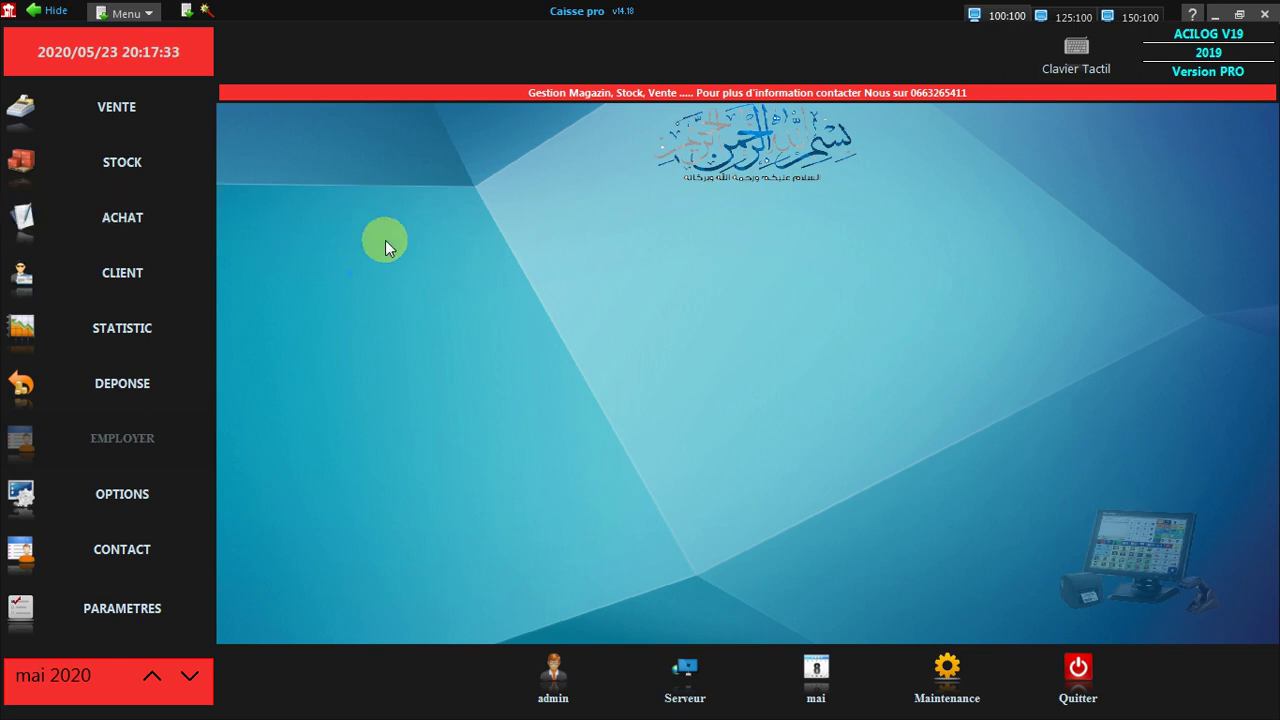
pyautogui.press('super')
pyautogui.click(1084, 702)
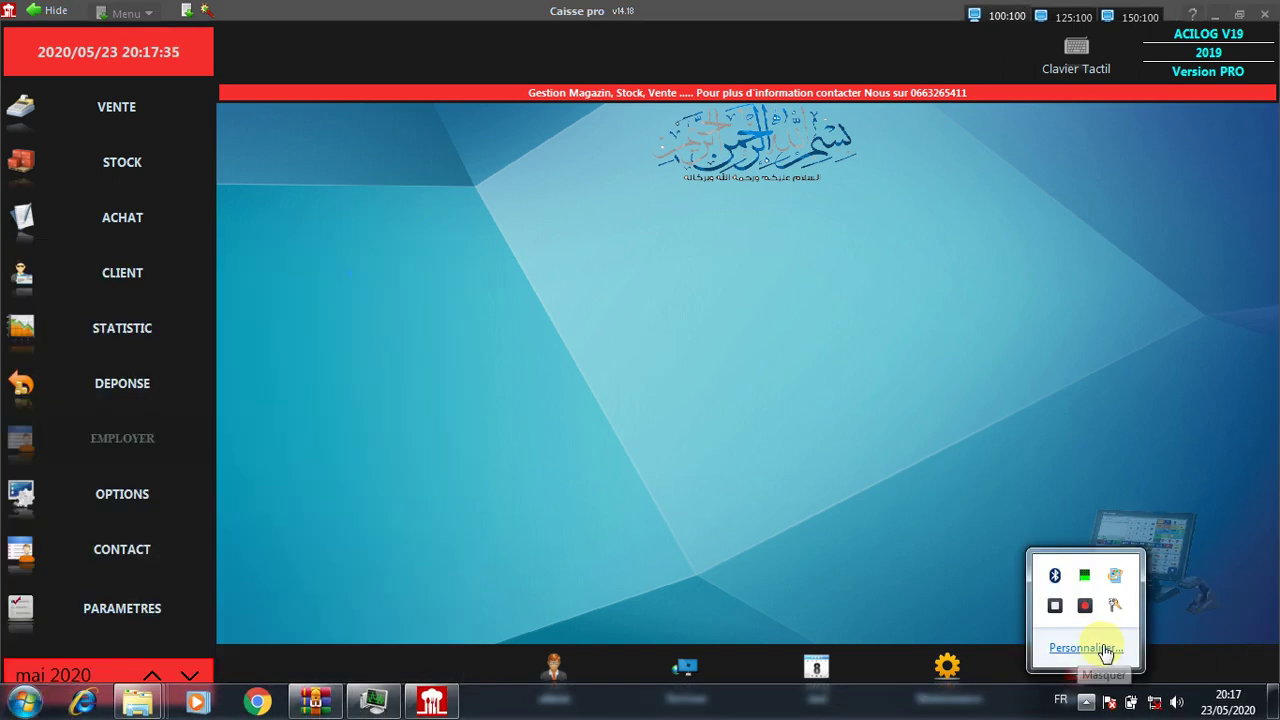